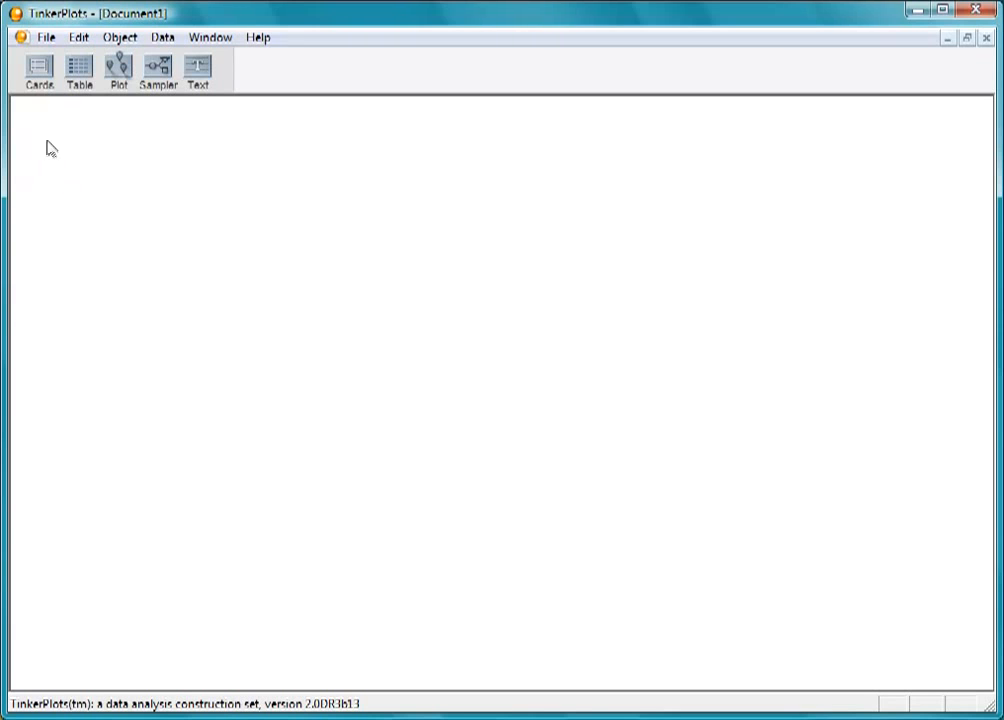
Step: Place a new stack of data cards in the blank document and add a Name attribute holding the first case's name
left_click(36, 75)
left_click_drag(36, 75, 60, 140)
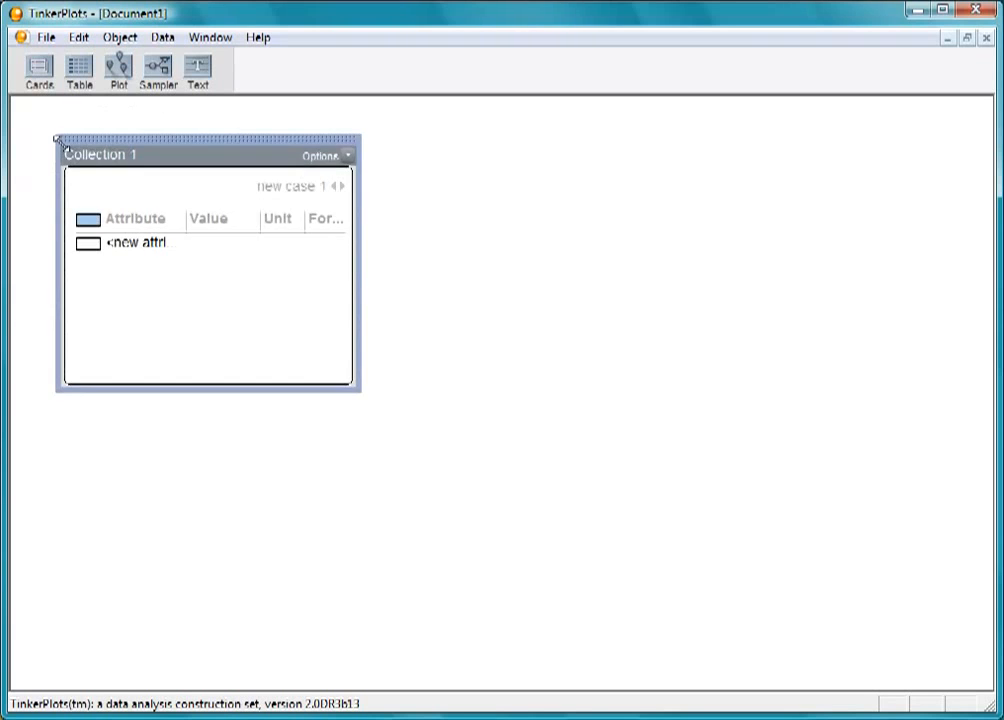
left_click(136, 245)
type("Name")
key("Return")
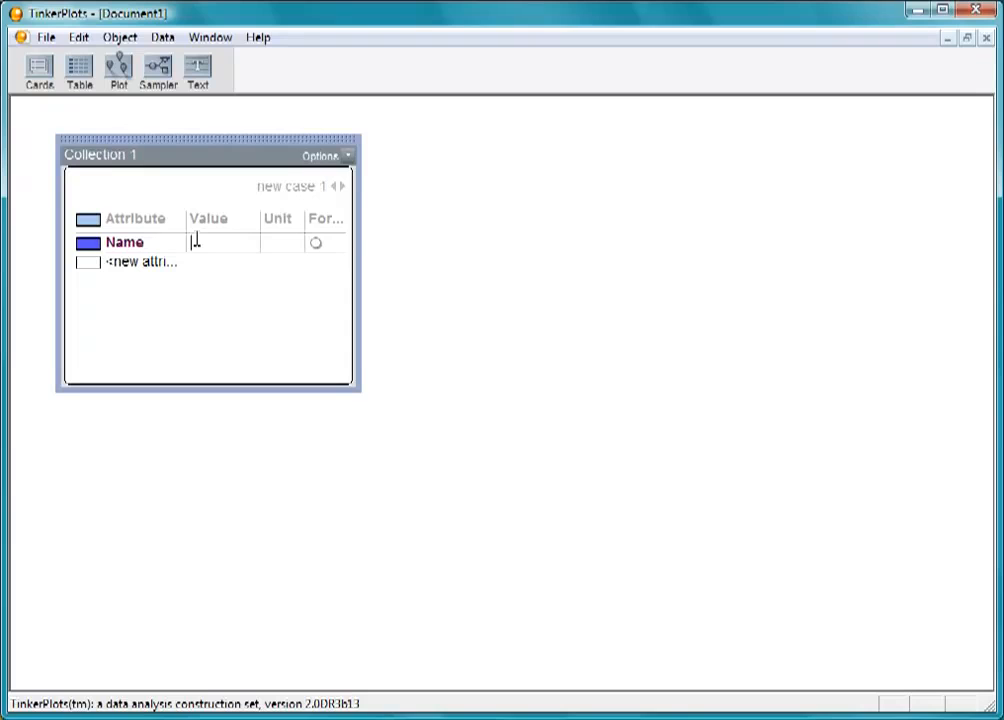
left_click(196, 242)
type("Jenna")
key("Return")
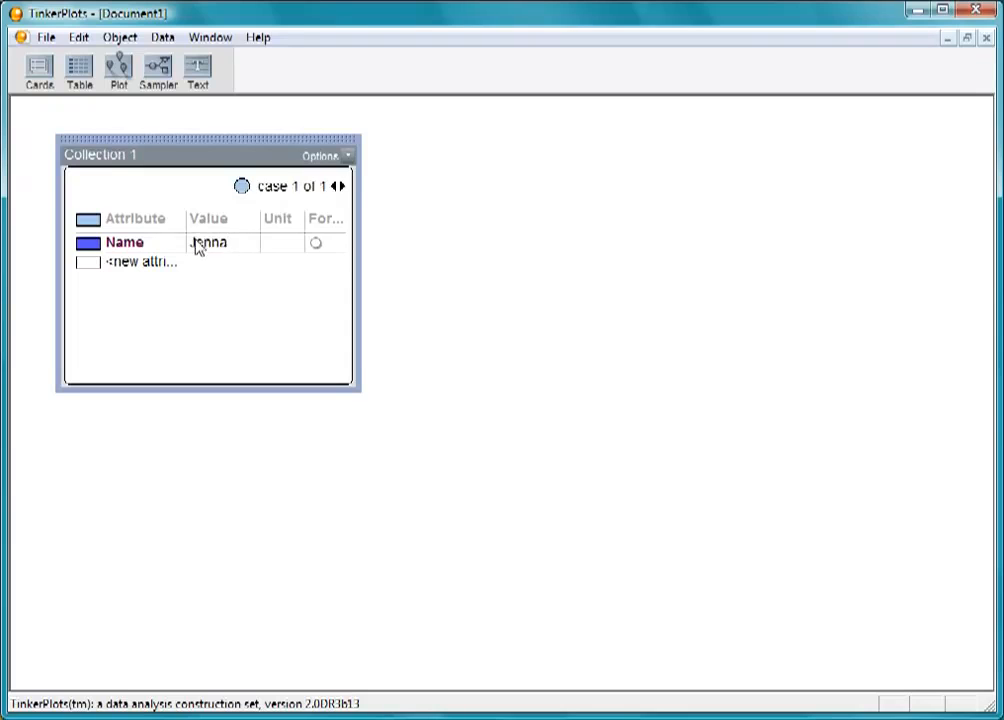
Step: Add a Gender attribute to the data cards and enter f for the first case
left_click(145, 262)
type("Gender")
key("Return")
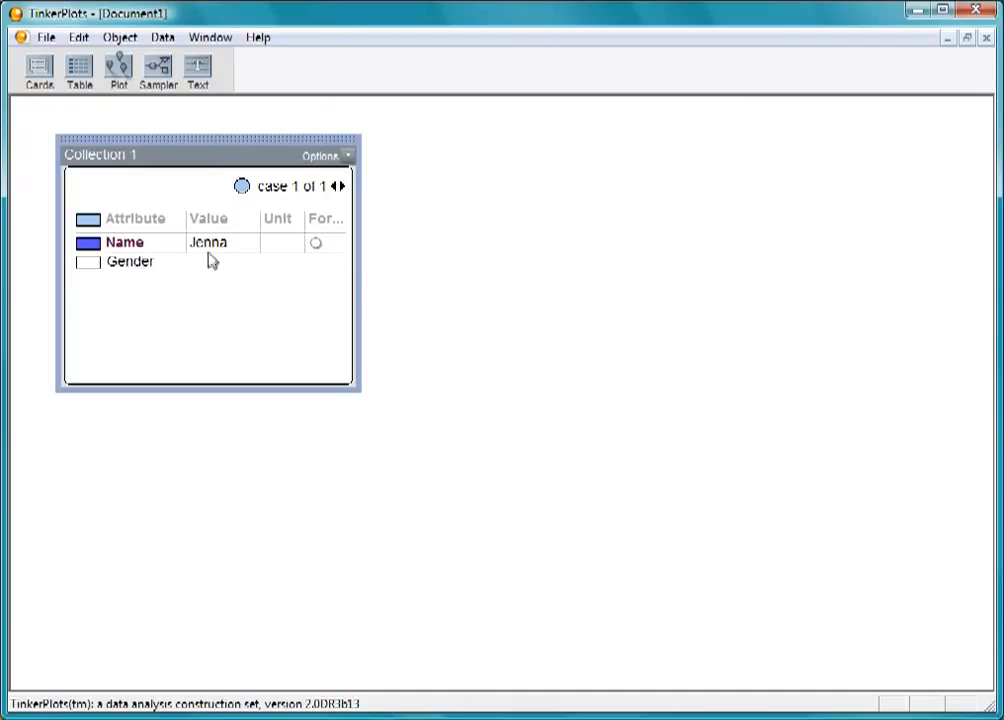
left_click(193, 261)
type("f")
Step: Add a PackWeight attribute with value 14 and unit pounds, and widen the card and its Unit column to fit
left_click(145, 283)
type("PackWeight")
key("Return")
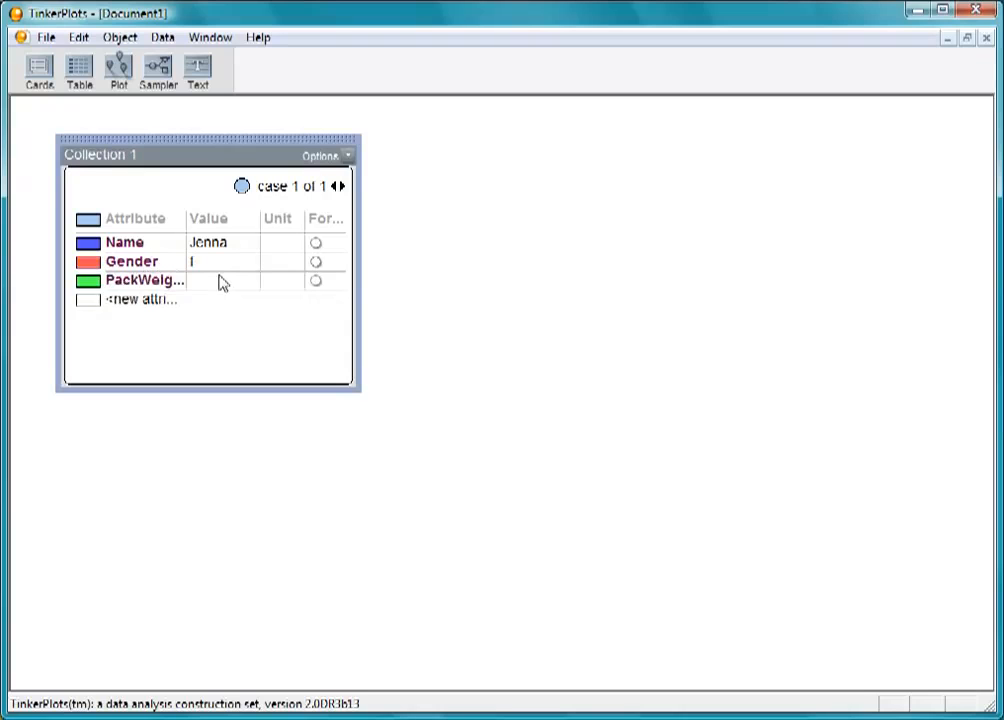
left_click(221, 281)
type("14")
left_click(283, 281)
type("pounds")
key("Return")
left_click_drag(358, 354, 383, 359)
left_click_drag(305, 221, 328, 226)
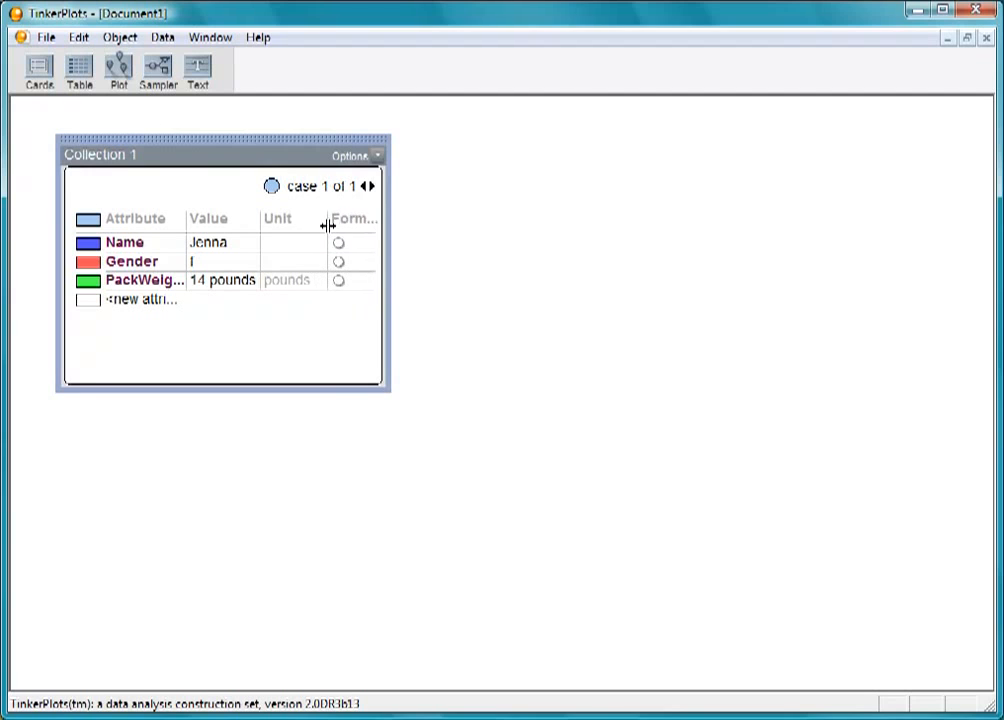
Step: Create a second case on the data cards with the person's name, Gender m and PackWeight 11
left_click(371, 187)
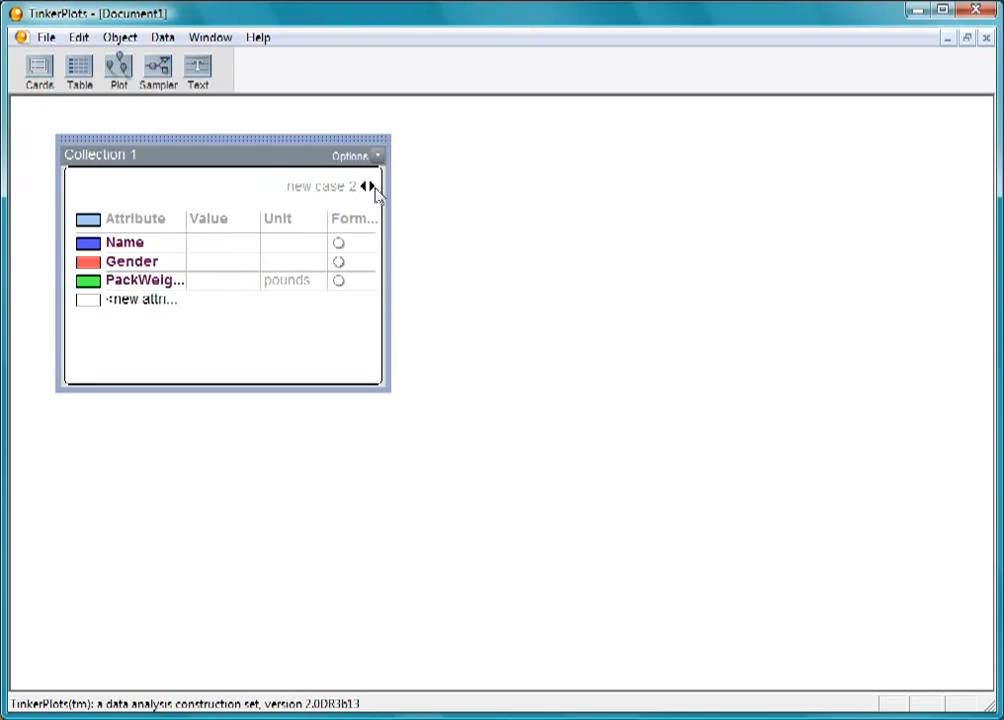
left_click(214, 243)
type("Greg")
left_click(226, 262)
type("m")
left_click(217, 281)
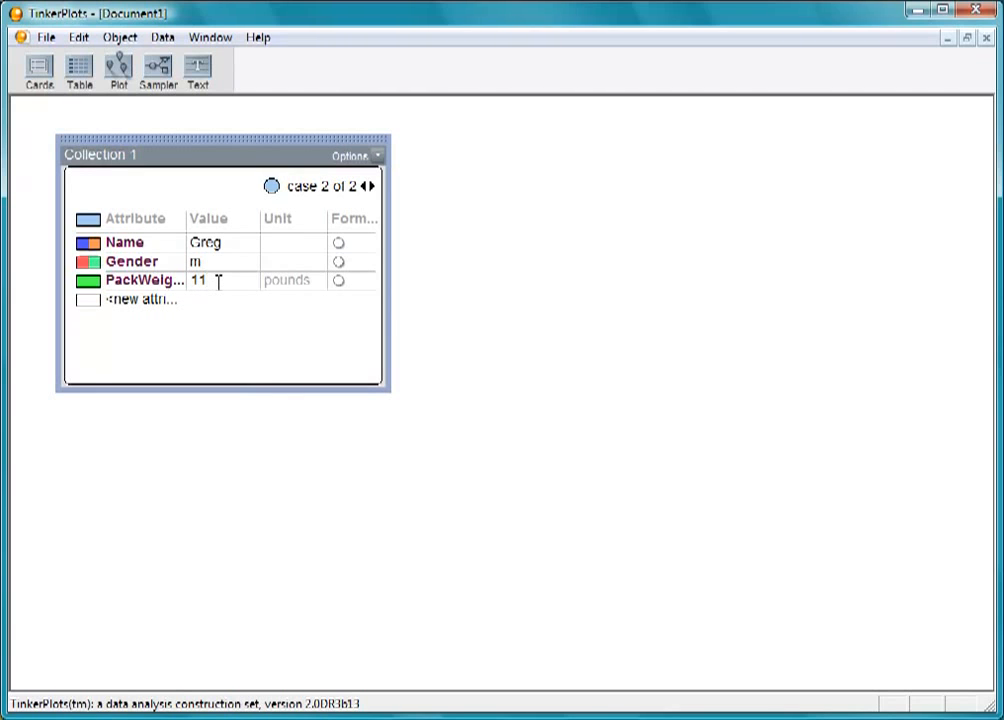
type("11")
key("Return")
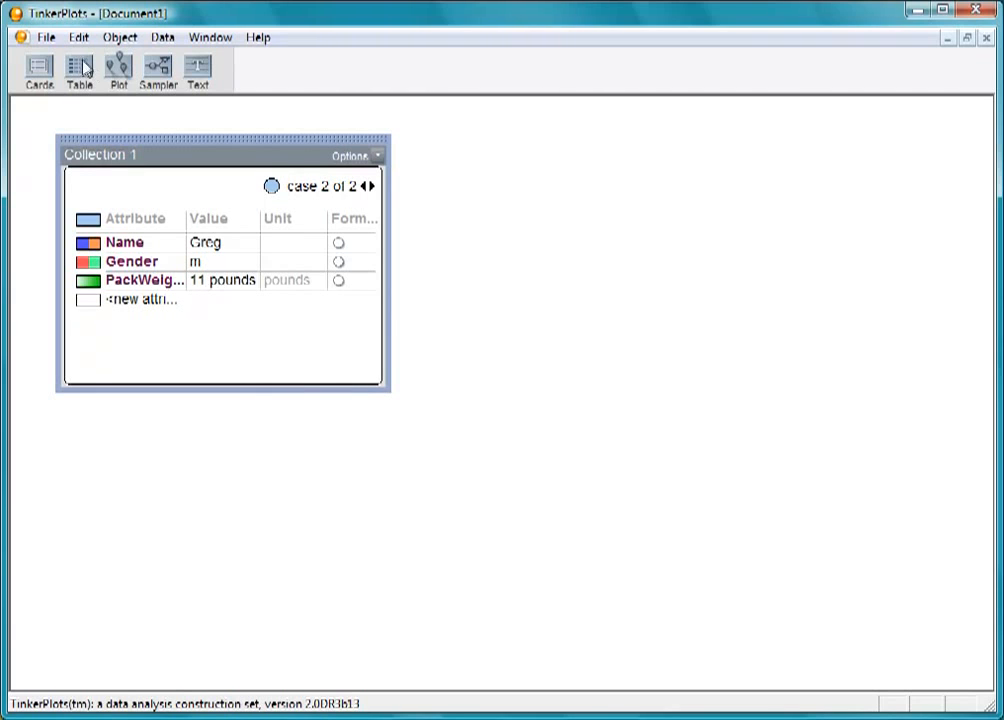
Step: Place a case table below the data cards, widening the table and its PackWeight column to show the full heading
left_click_drag(78, 66, 56, 420)
left_click_drag(359, 576, 498, 580)
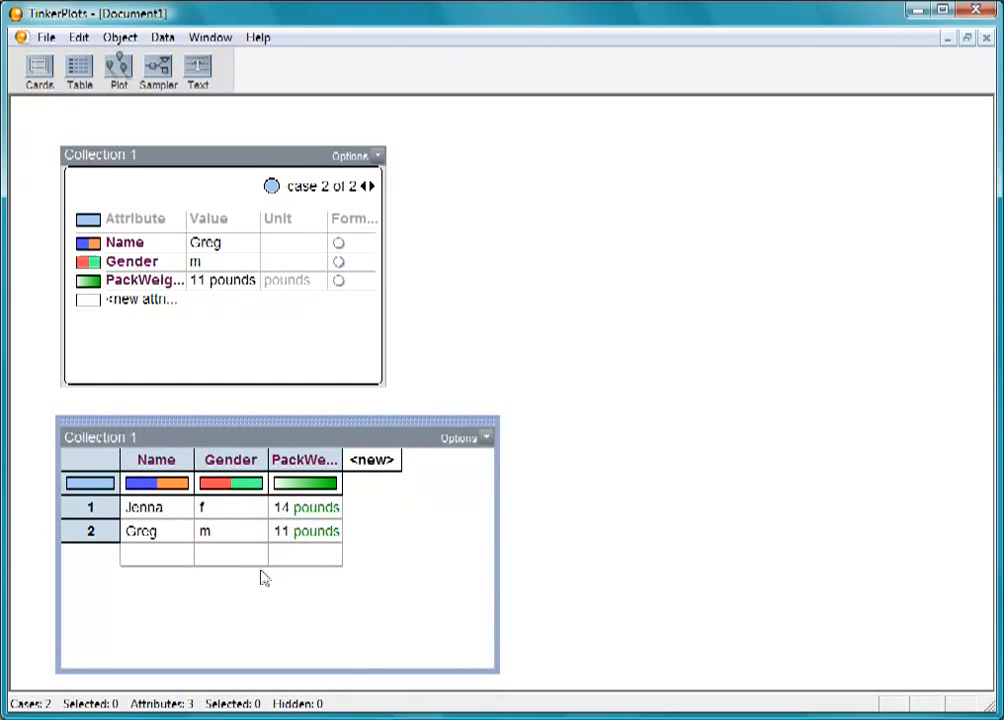
left_click_drag(343, 459, 381, 459)
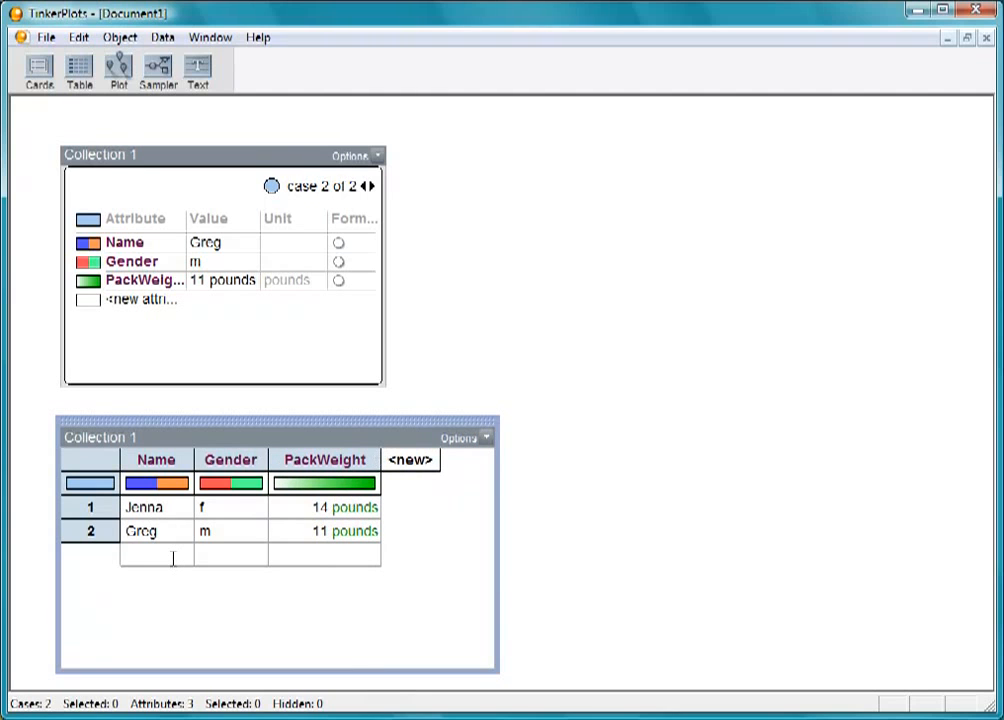
Step: Enter a third case in the table's empty row with the person's name, Gender male and PackWeight 12
left_click(172, 558)
type("Jose")
left_click(231, 558)
type("mal")
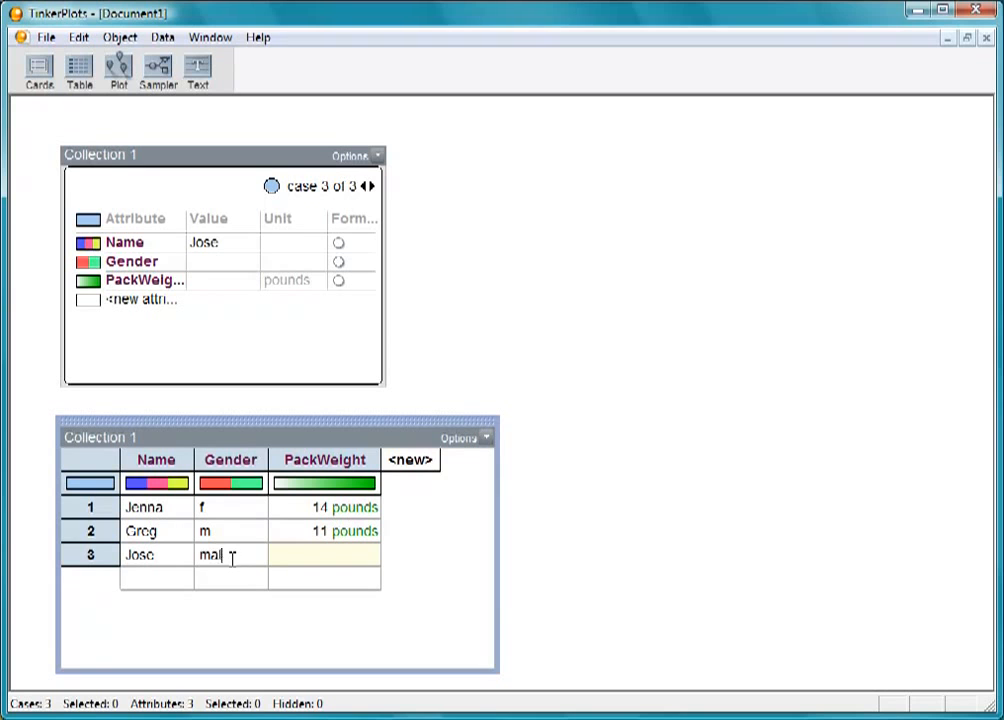
type("12")
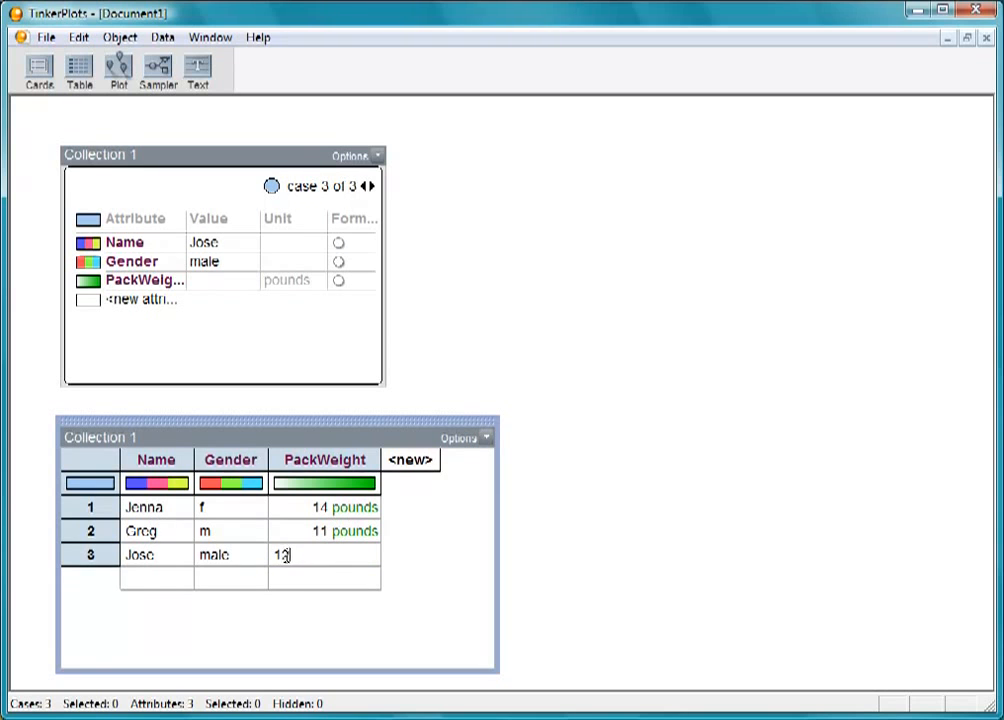
key("Return")
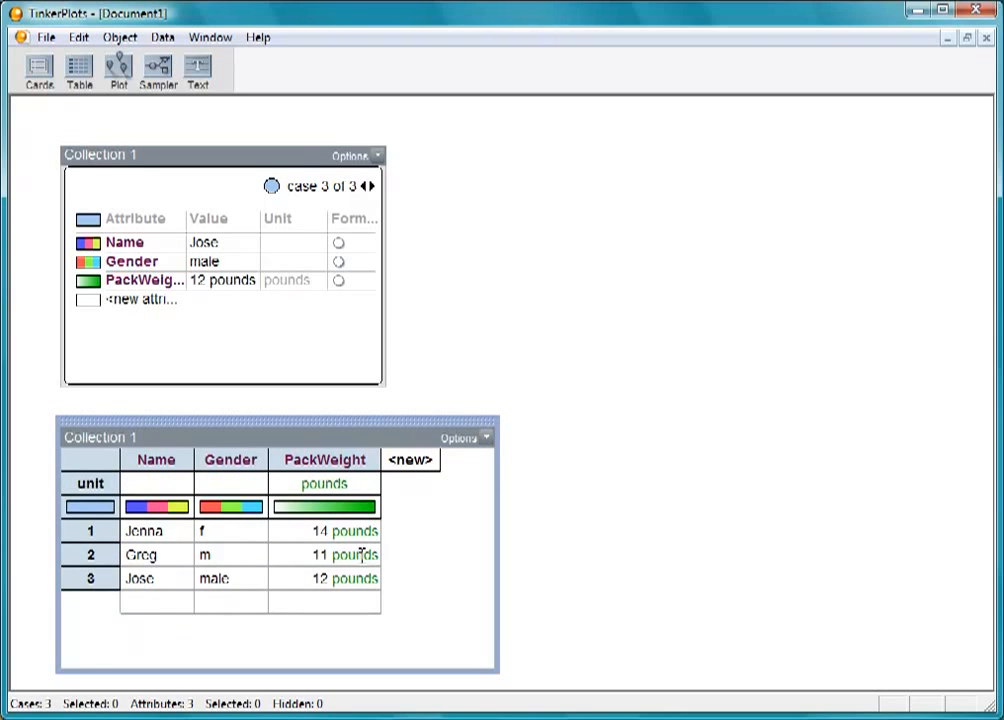
Step: Add an enlarged plot beside the cards and table, and separate its points horizontally by PackWeight onto a continuous scale
left_click_drag(118, 70, 540, 161)
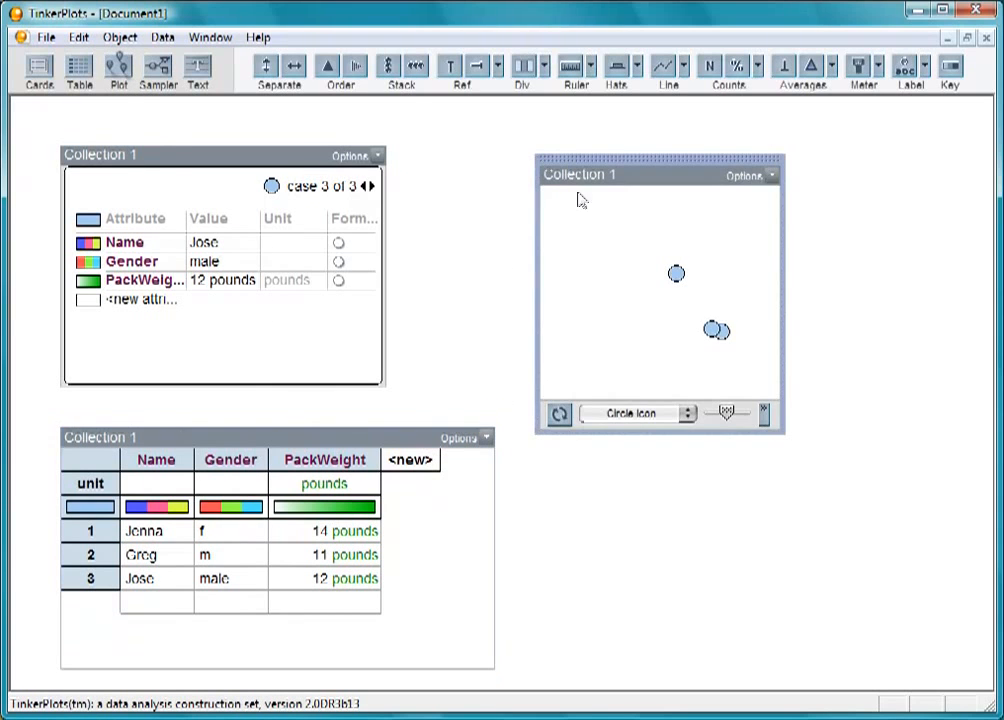
left_click_drag(783, 431, 952, 622)
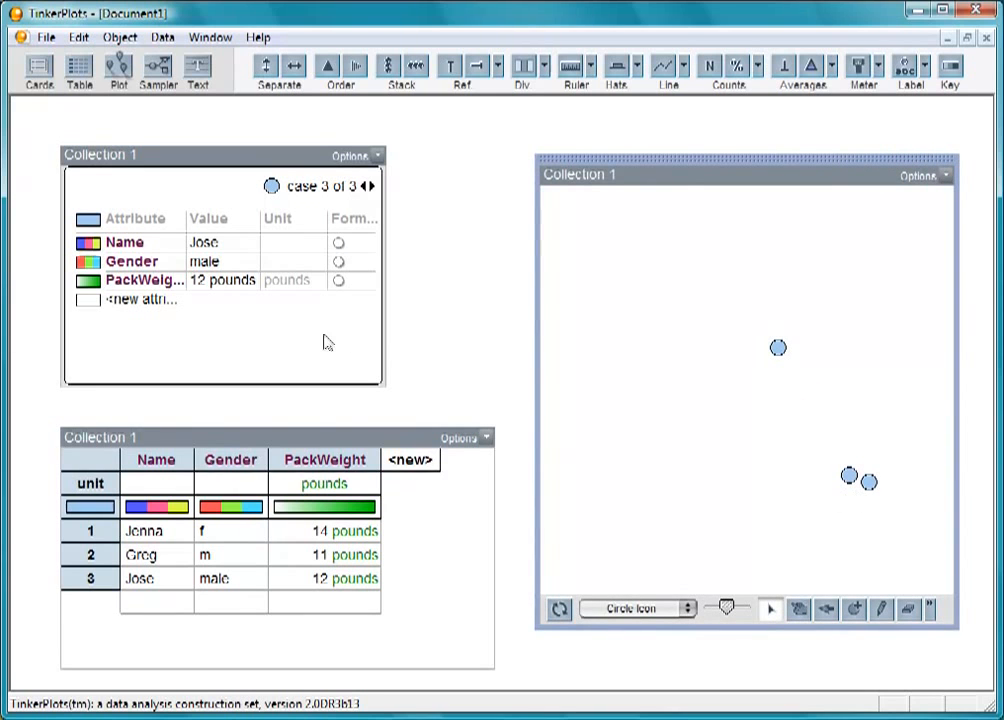
left_click(86, 281)
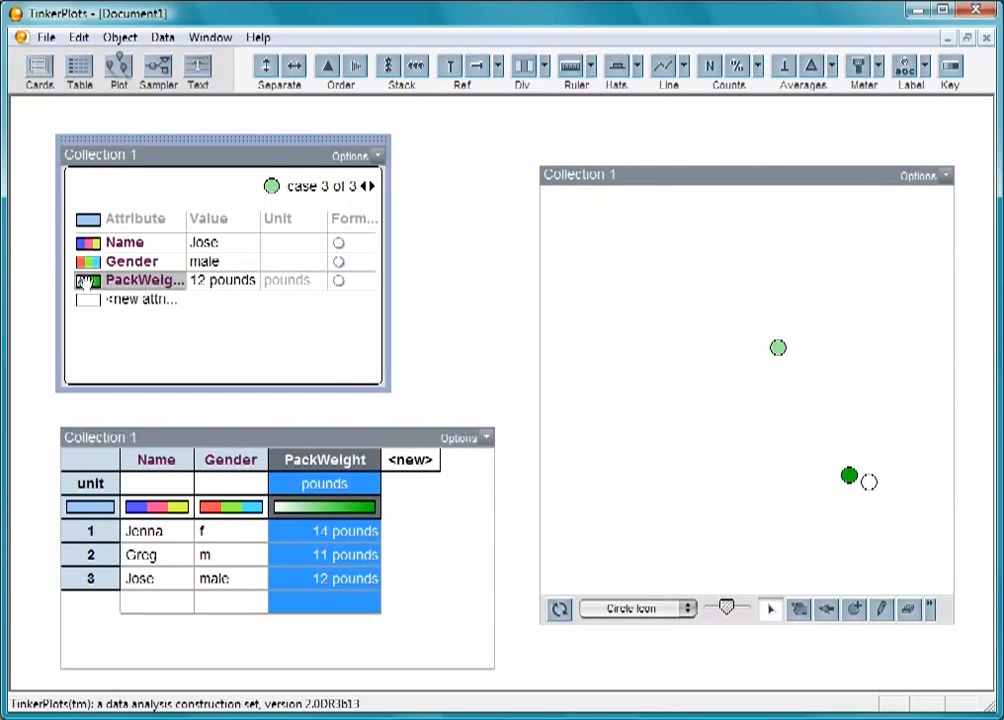
left_click_drag(850, 476, 930, 486)
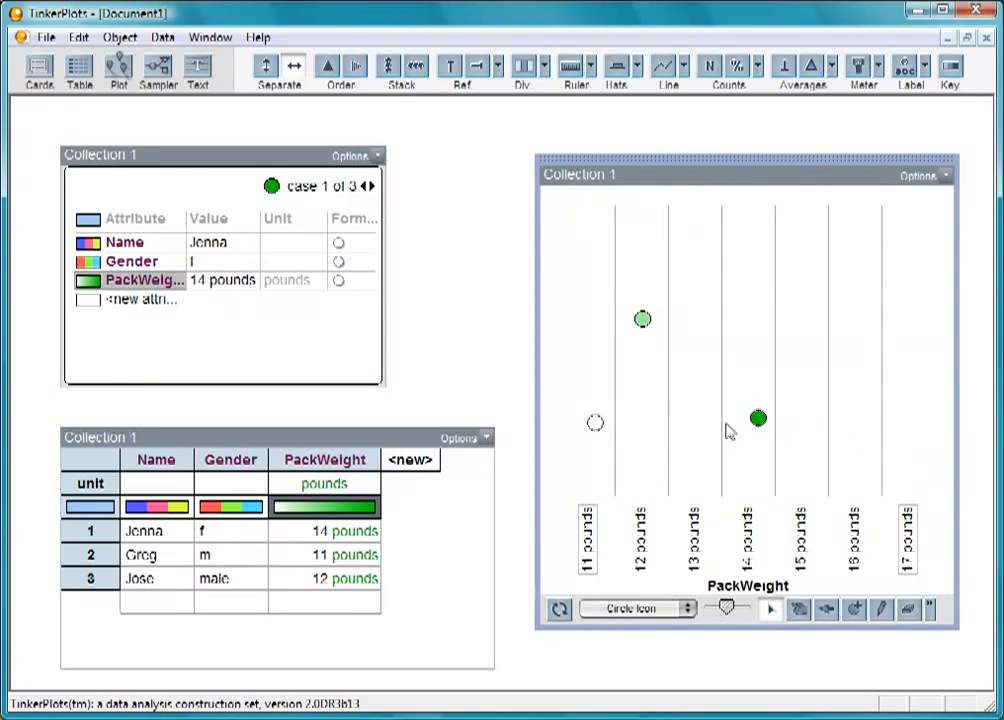
left_click_drag(758, 418, 955, 462)
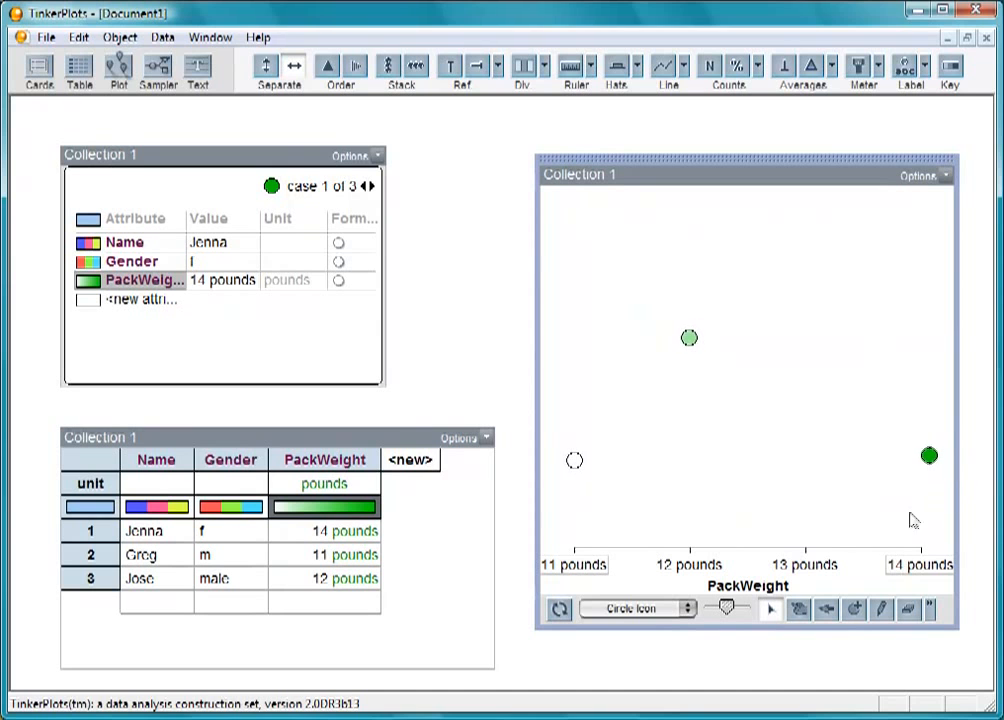
Step: Color the plot by Gender and separate the points vertically until male, m and f each have their own category
left_click(130, 262)
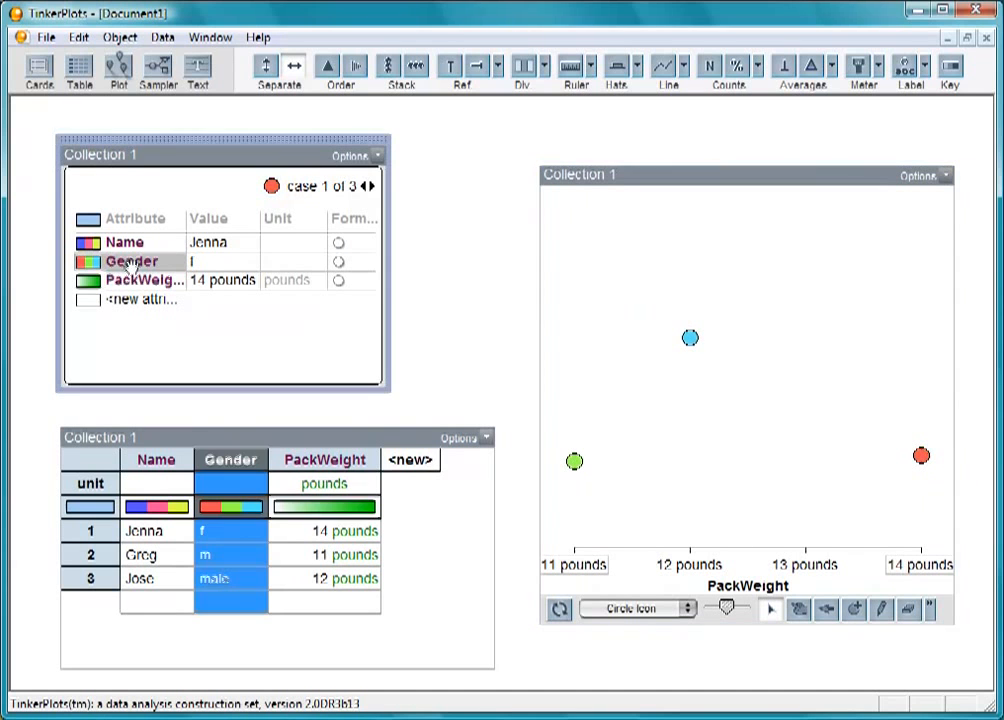
left_click_drag(690, 338, 695, 197)
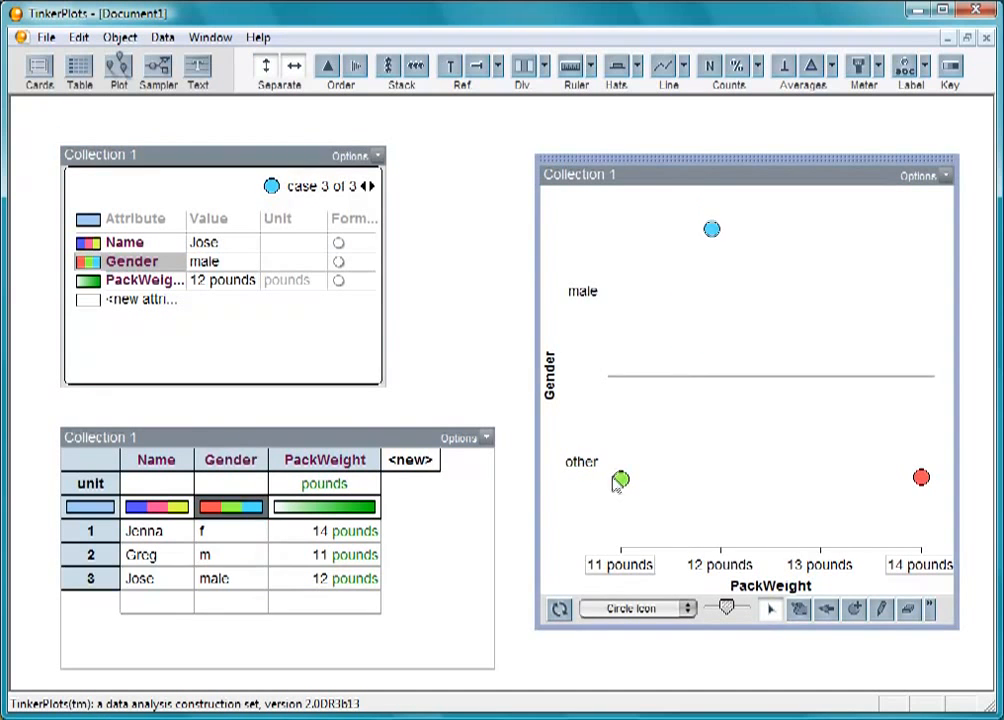
left_click_drag(617, 482, 630, 345)
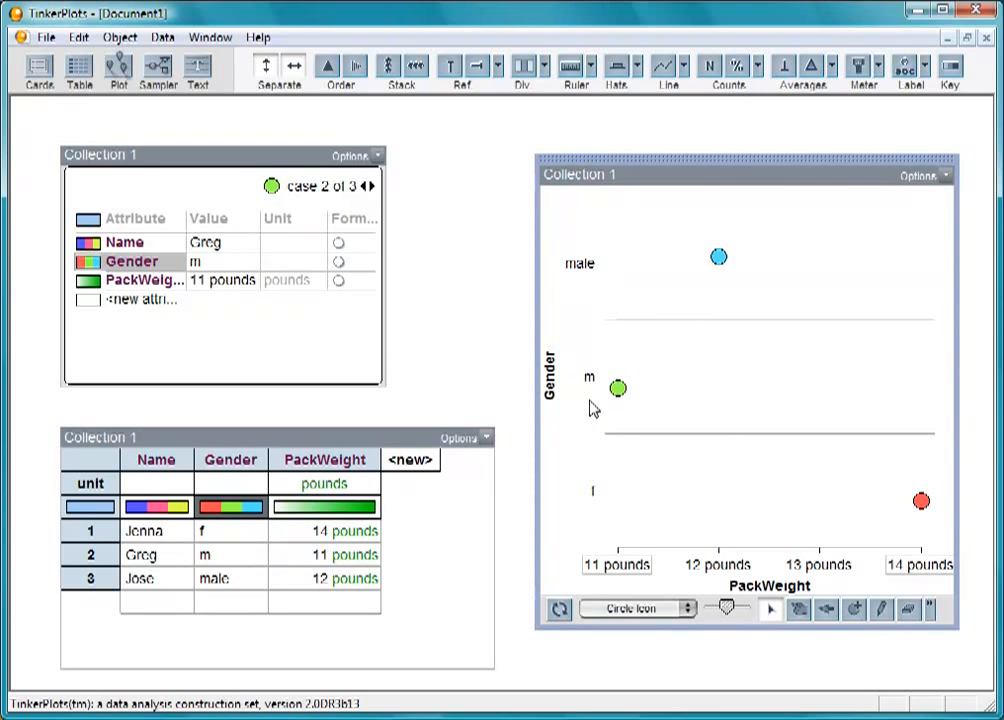
Step: Change the third case's Gender to m and reapply Gender to the plot's vertical axis
left_click(719, 257)
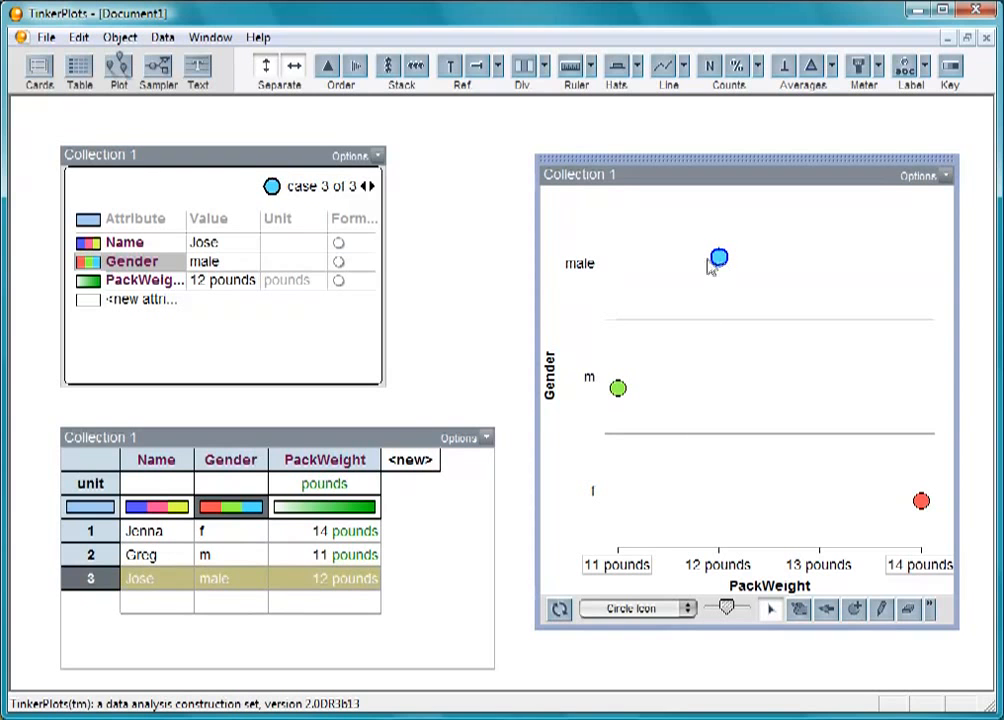
left_click(233, 262)
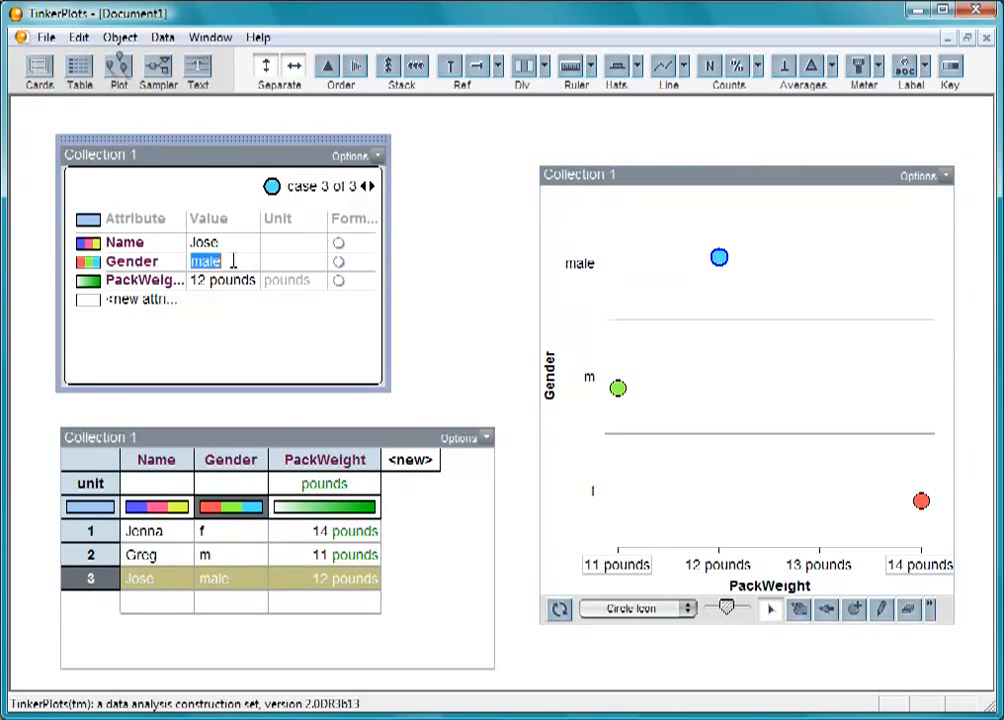
type("m")
key("Return")
left_click_drag(130, 262, 562, 376)
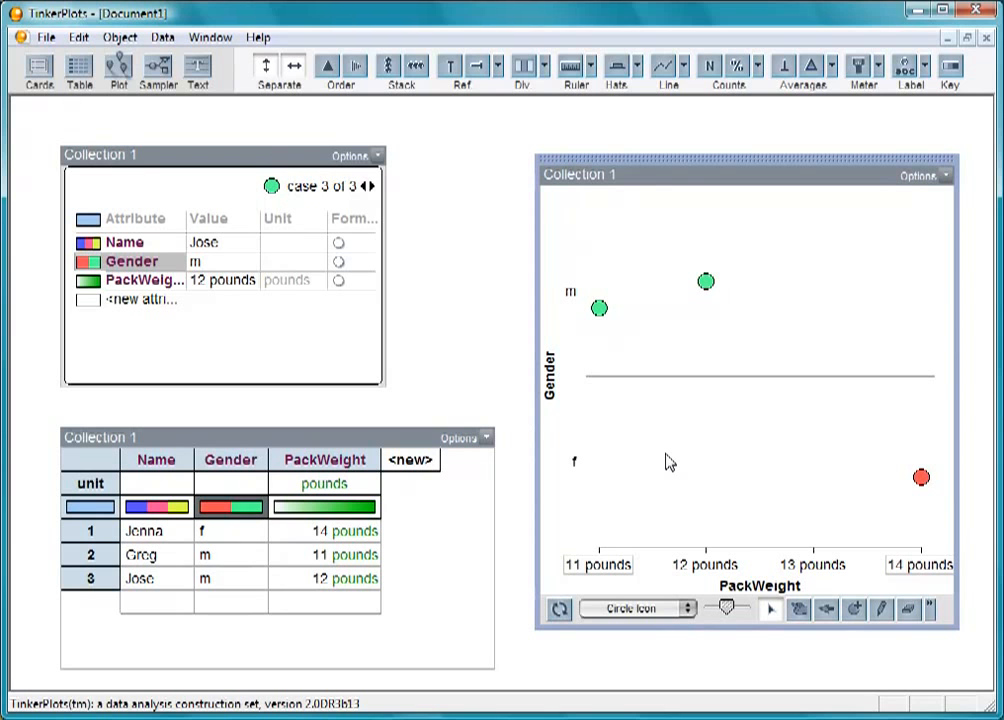
Step: Create a new blank document
left_click(47, 38)
left_click(78, 62)
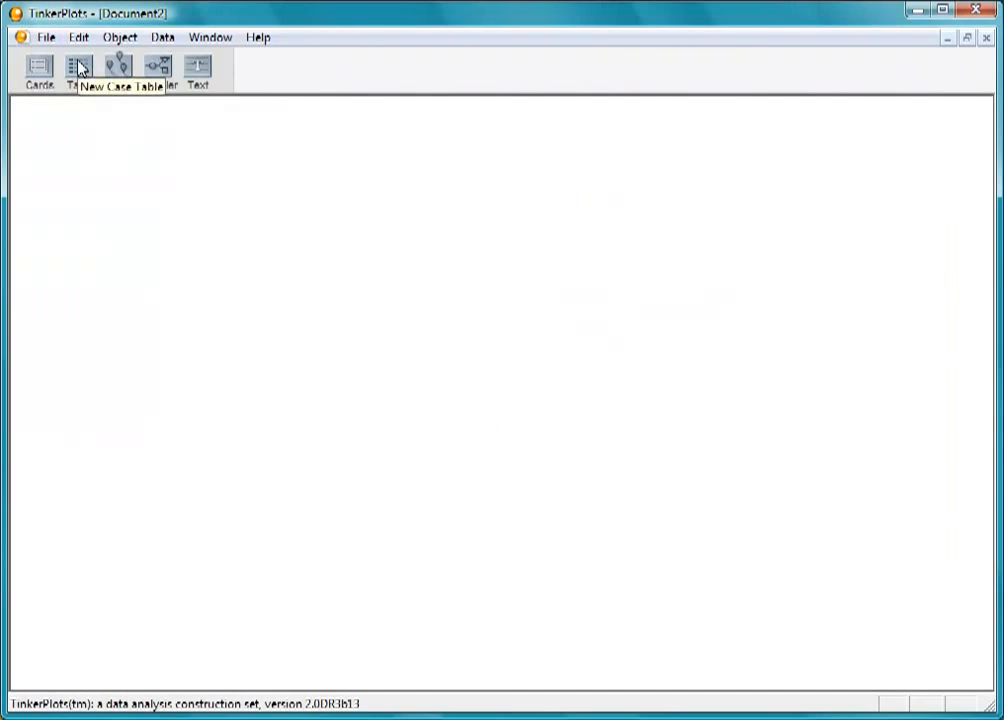
Step: Switch to Microsoft Excel and copy all cells of the Backpacks worksheet
key("alt+Tab")
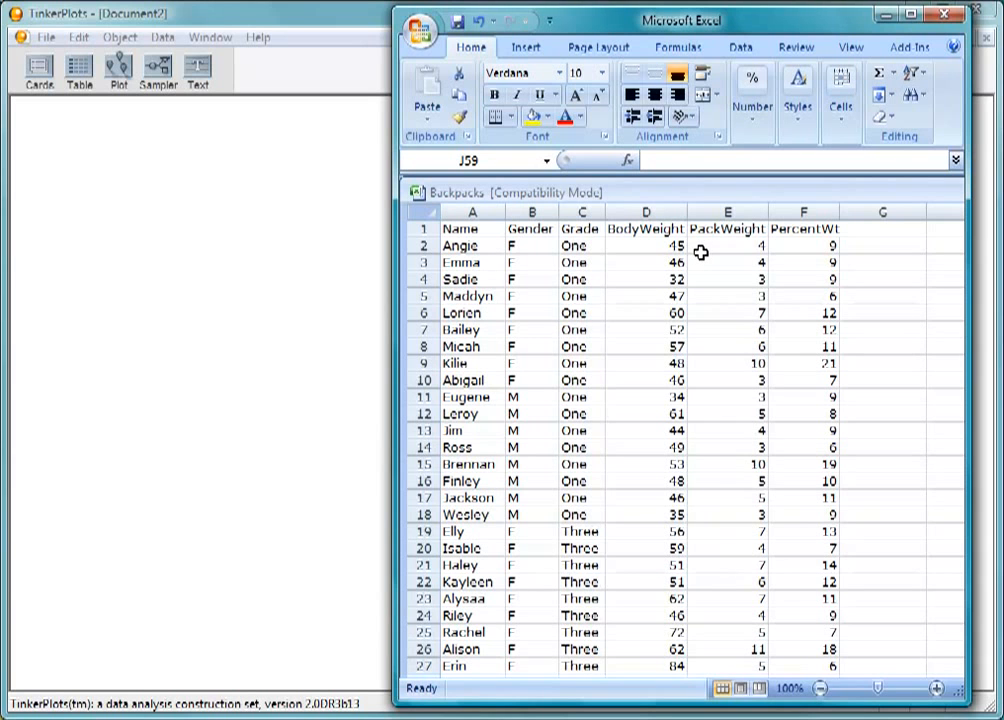
key("ctrl+a")
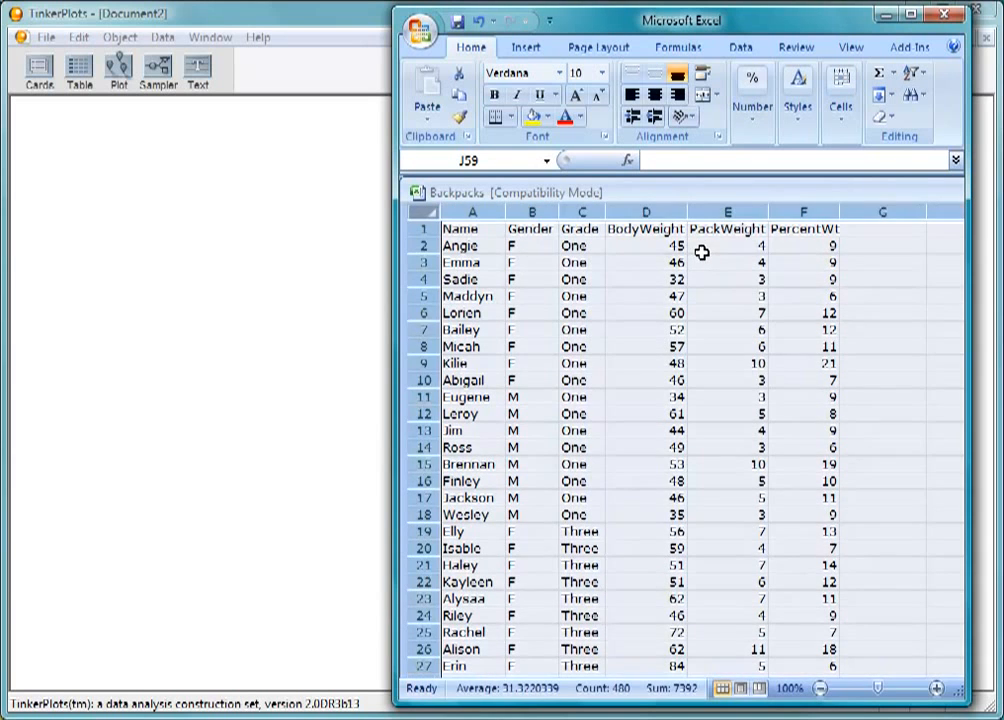
scroll(465, 102, "down", 10)
left_click(465, 105)
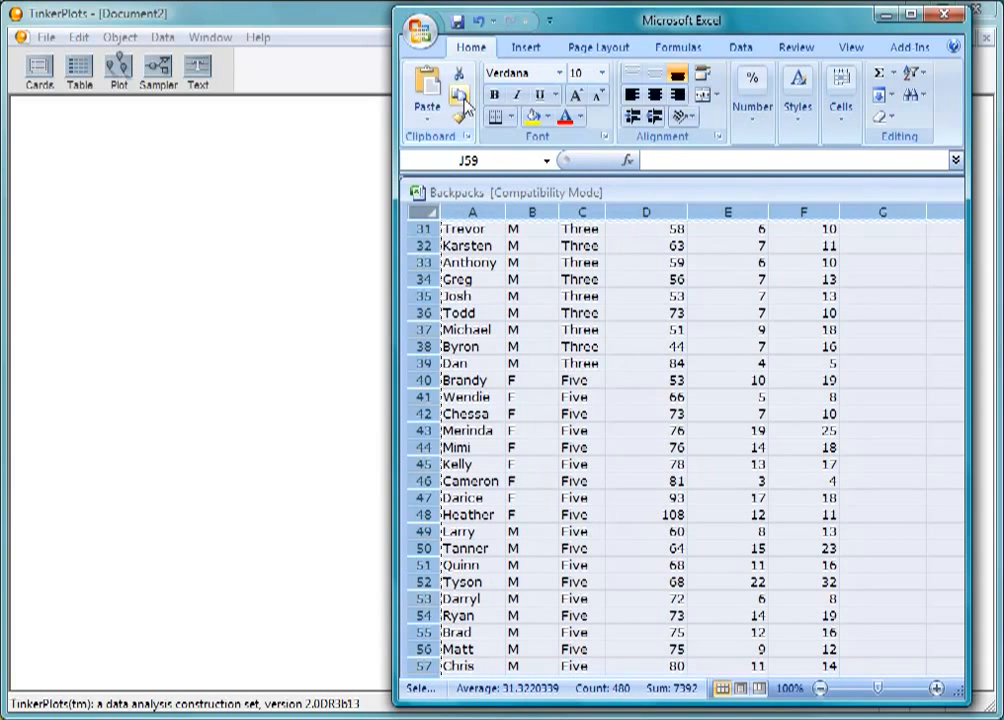
Step: Return to TinkerPlots, place a new stack of data cards and paste the copied cases into it
left_click(165, 197)
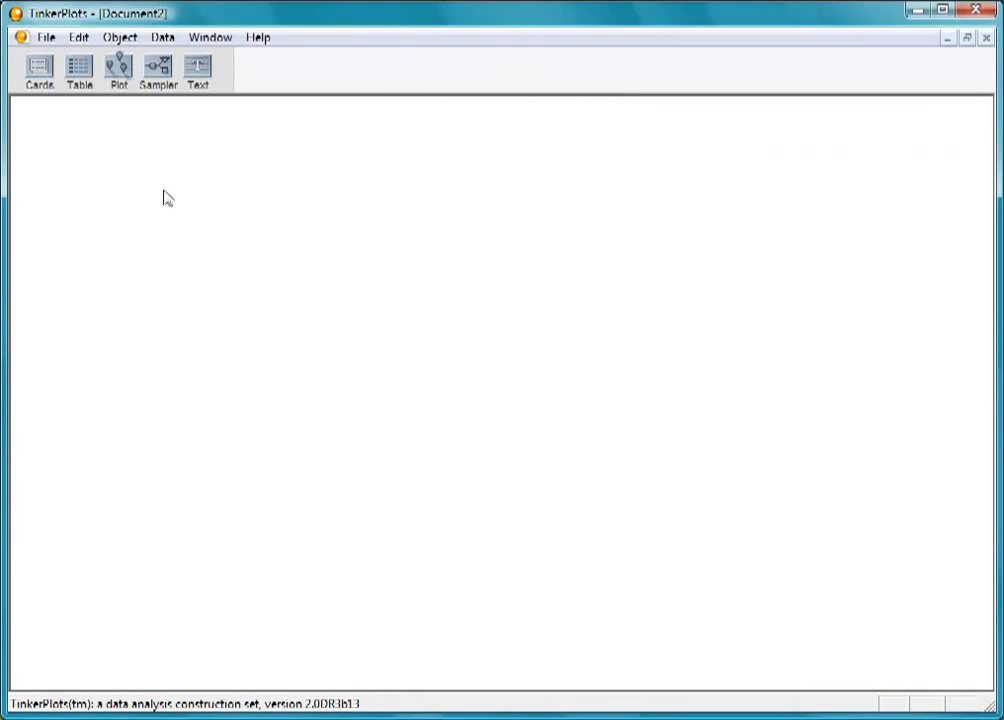
left_click_drag(45, 66, 102, 187)
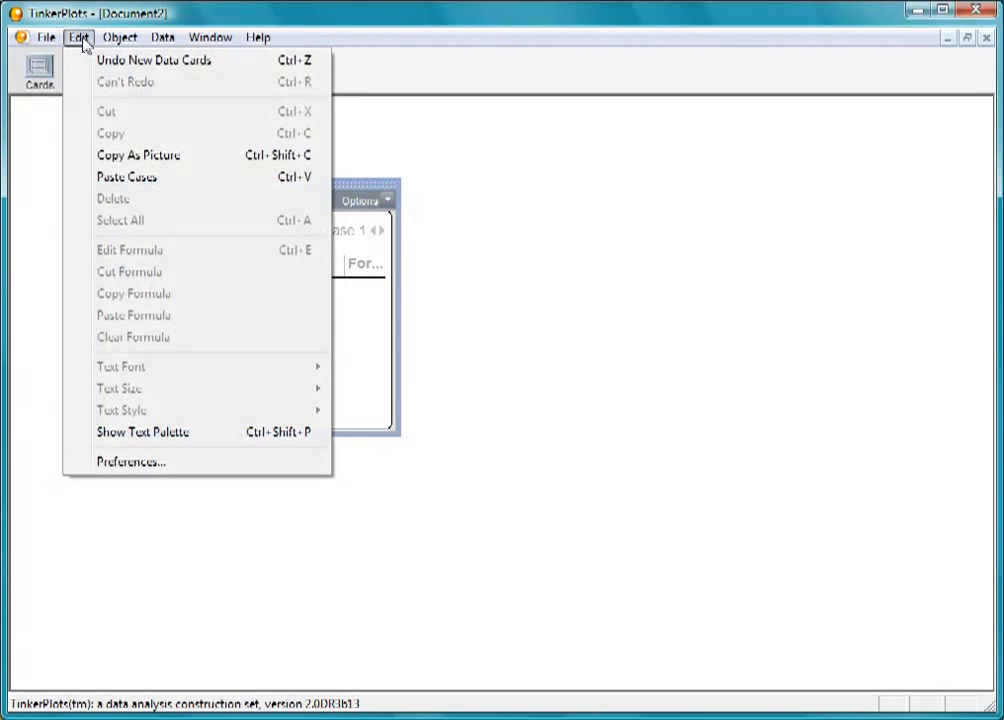
left_click(85, 179)
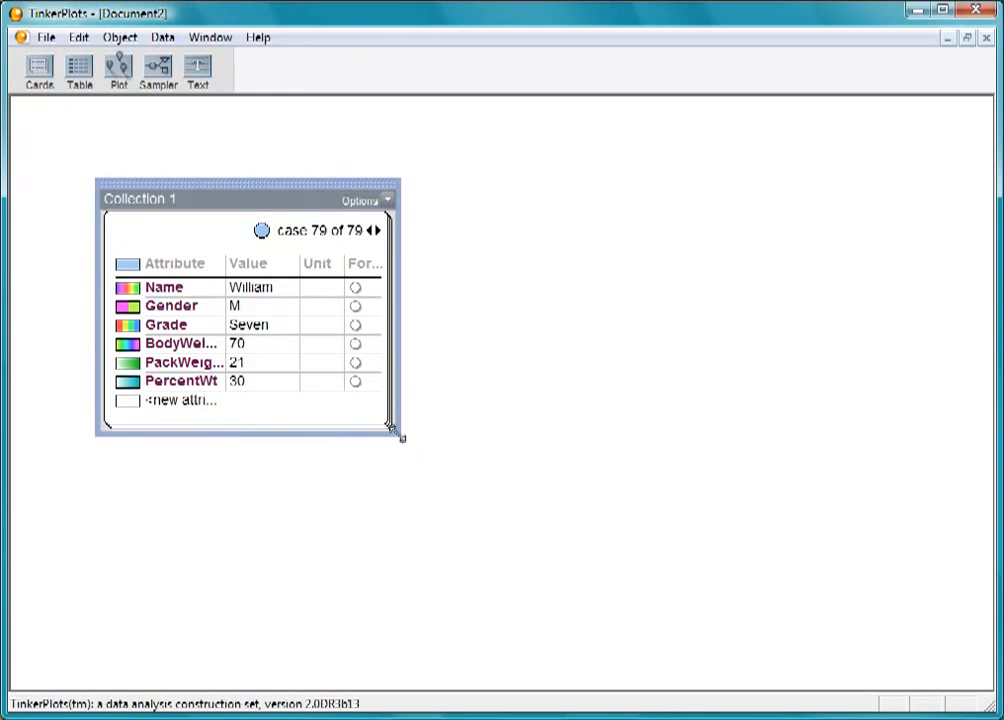
Step: Widen and reposition the data cards to free up space, and place a case table beneath them
left_click_drag(399, 434, 491, 441)
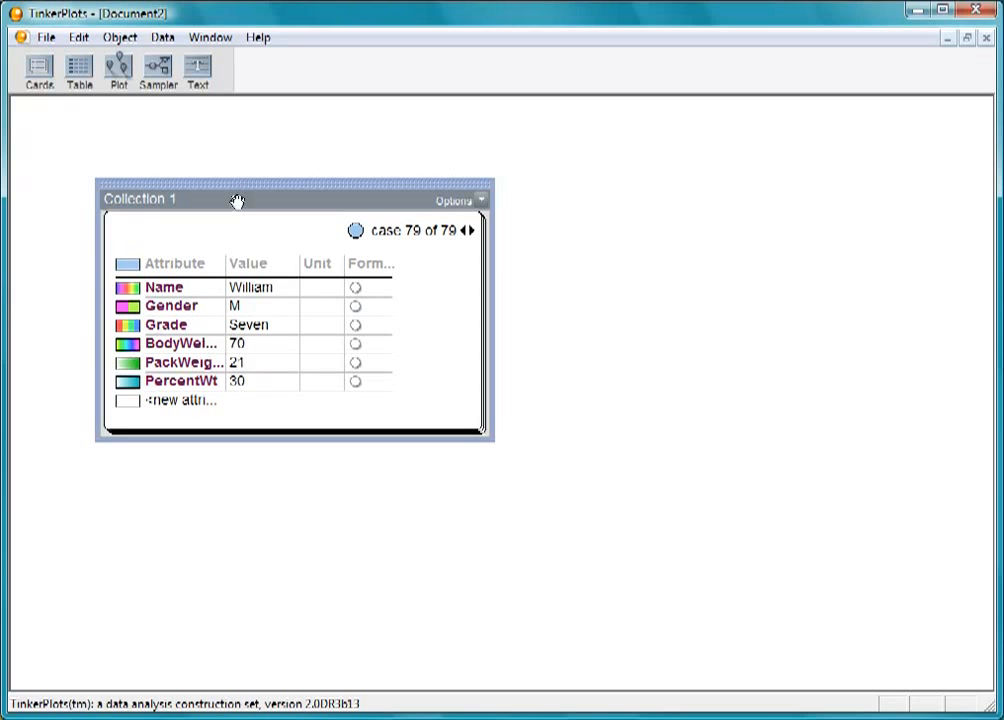
left_click_drag(236, 183, 197, 130)
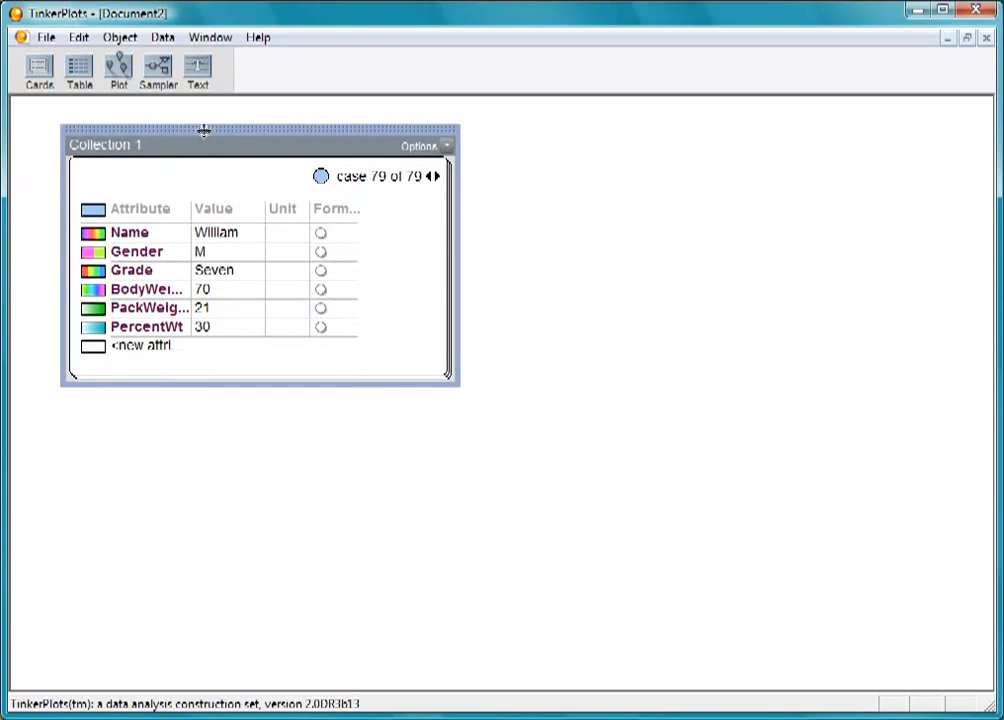
left_click_drag(79, 72, 62, 406)
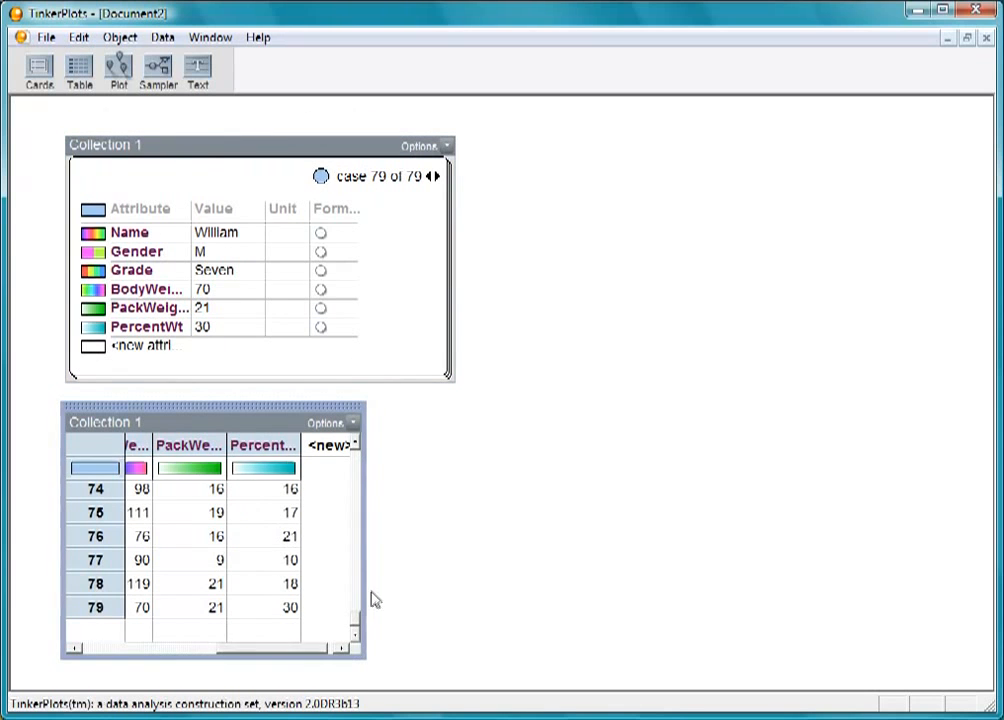
Step: Widen the case table to show all attributes and delete the asterisk from case 63's body weight cell
left_click_drag(366, 655, 697, 650)
scroll(686, 585, "up", 7)
left_click_drag(686, 585, 680, 598)
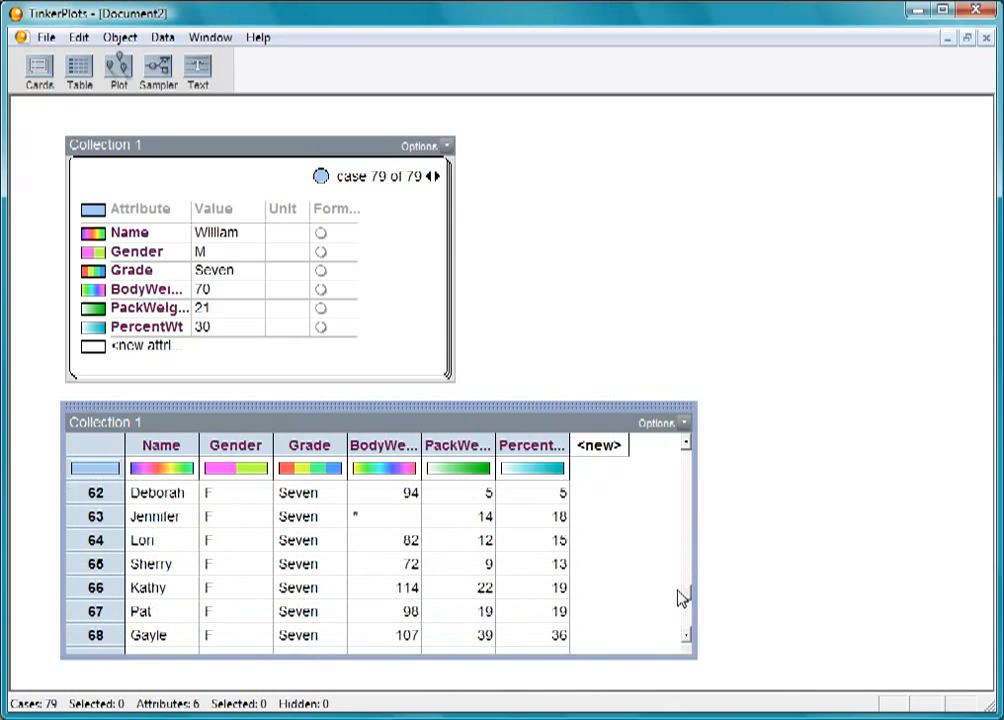
left_click(400, 520)
left_click(619, 352)
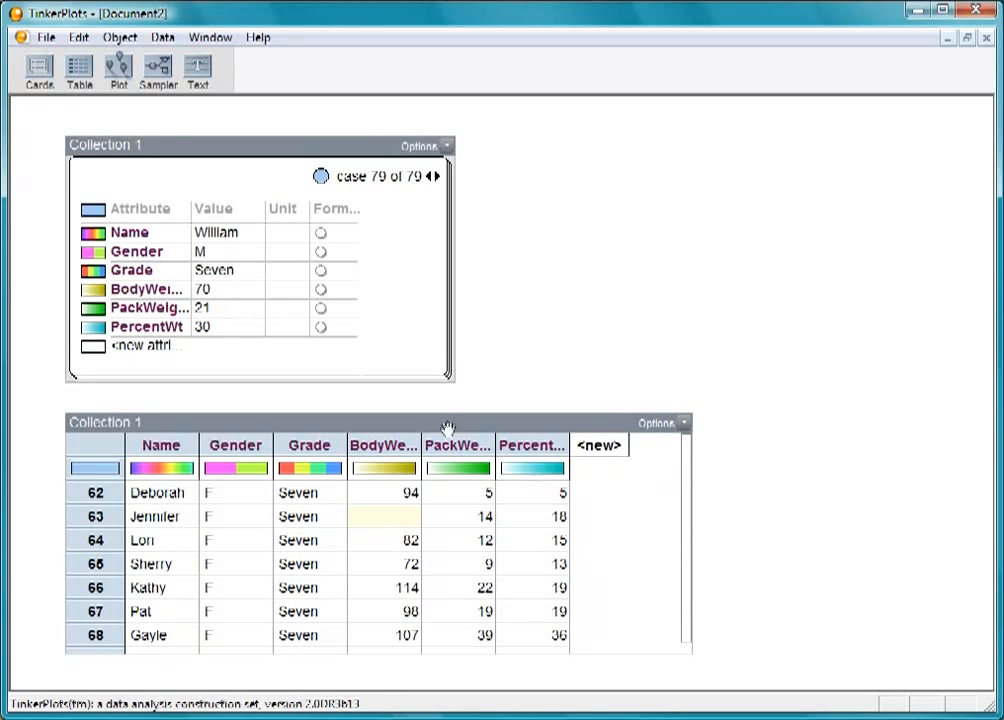
Step: Narrow the case table to just past its last attribute column, and create a new blank document
left_click_drag(690, 534, 606, 530)
left_click(709, 477)
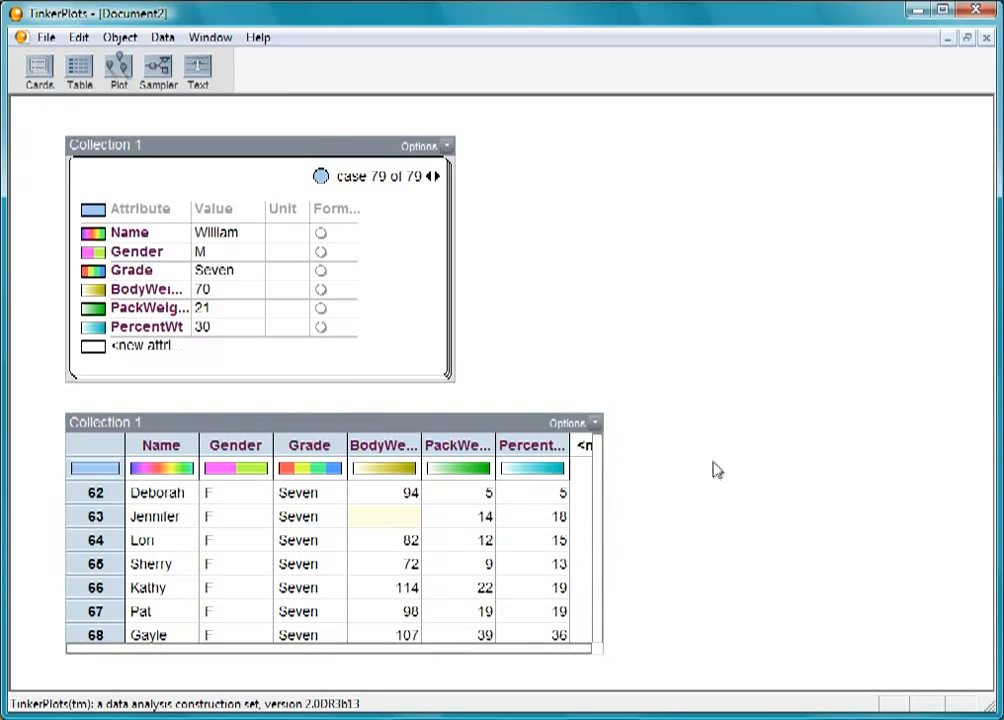
left_click(47, 39)
left_click(54, 60)
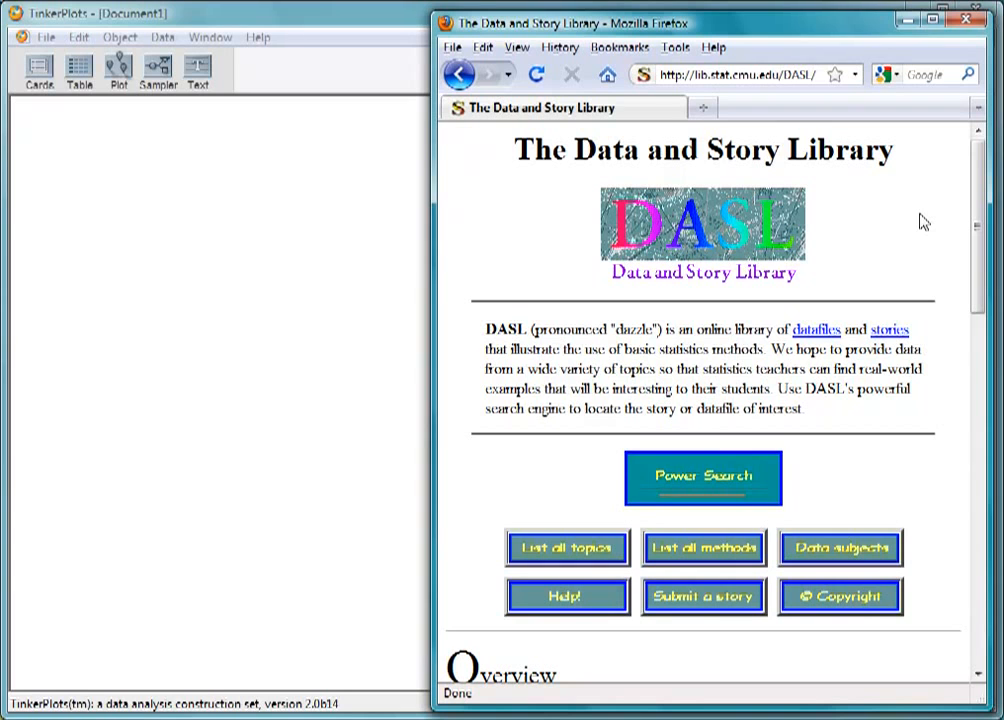
Step: In Firefox, browse the Data and Story Library's Environment datafiles and open the Air Pollution datafile at its data listing
left_click(870, 558)
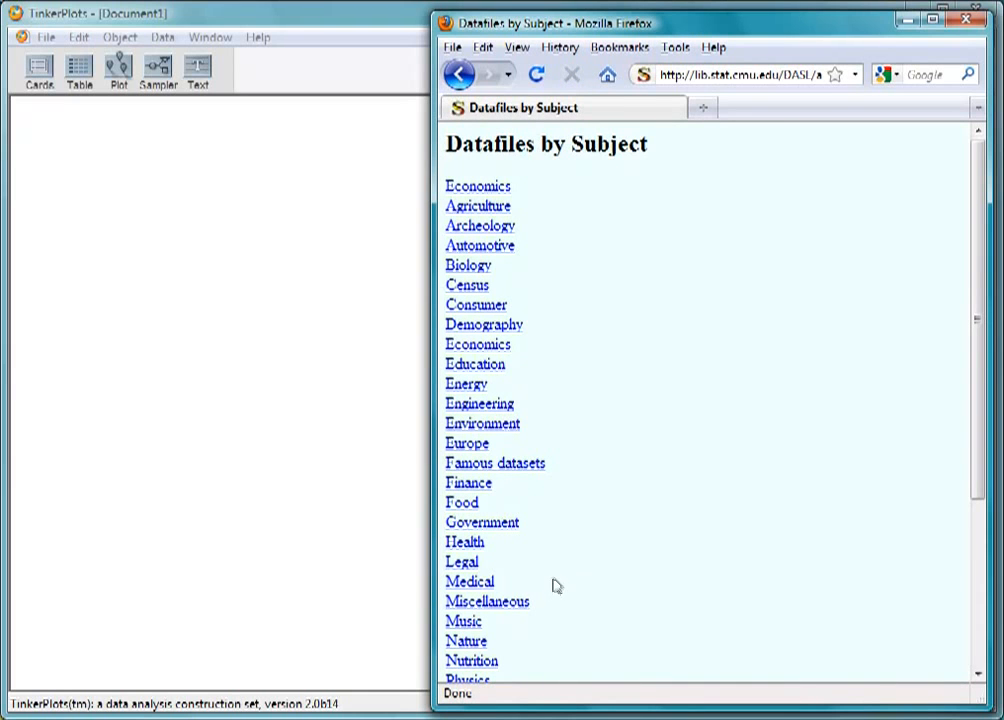
left_click(500, 425)
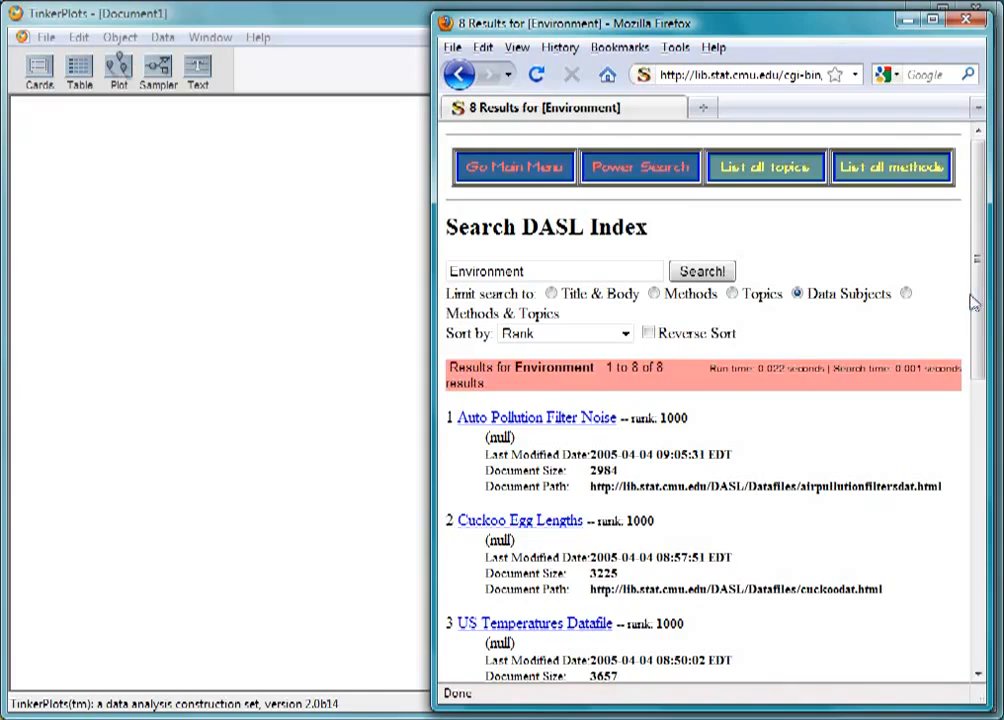
scroll(967, 301, "down", 5)
left_click(546, 532)
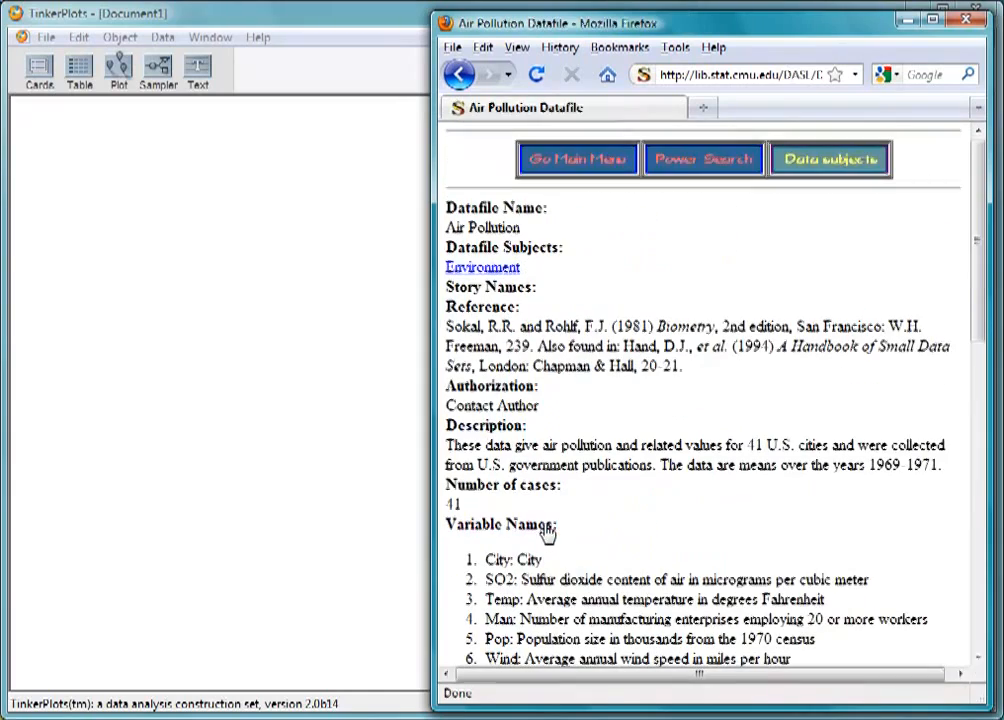
scroll(917, 421, "down", 5)
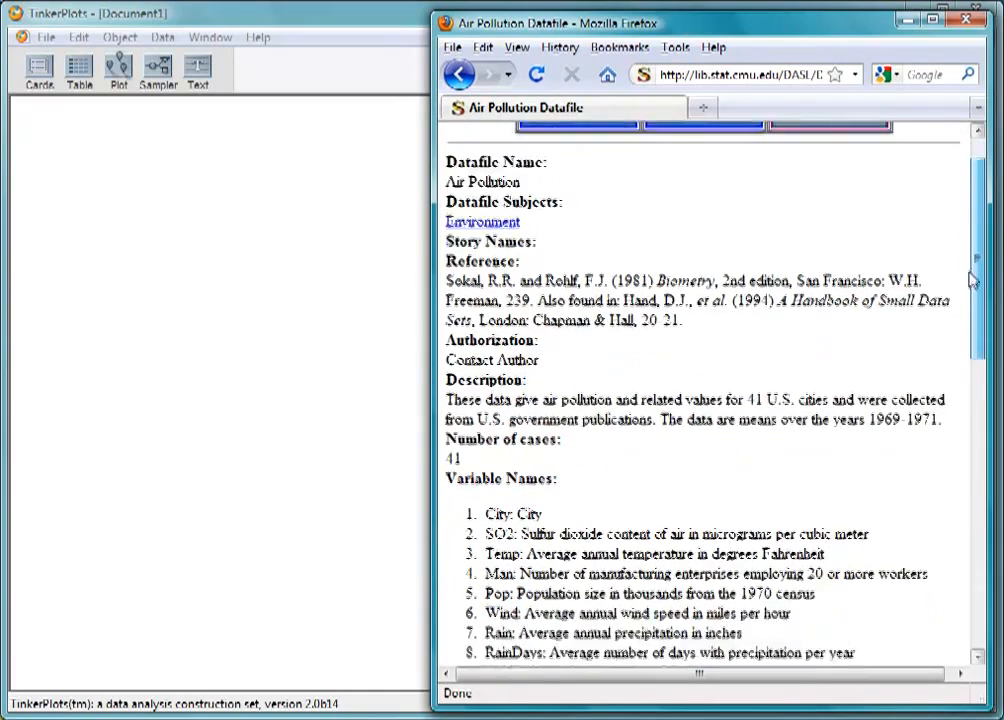
scroll(940, 364, "down", 6)
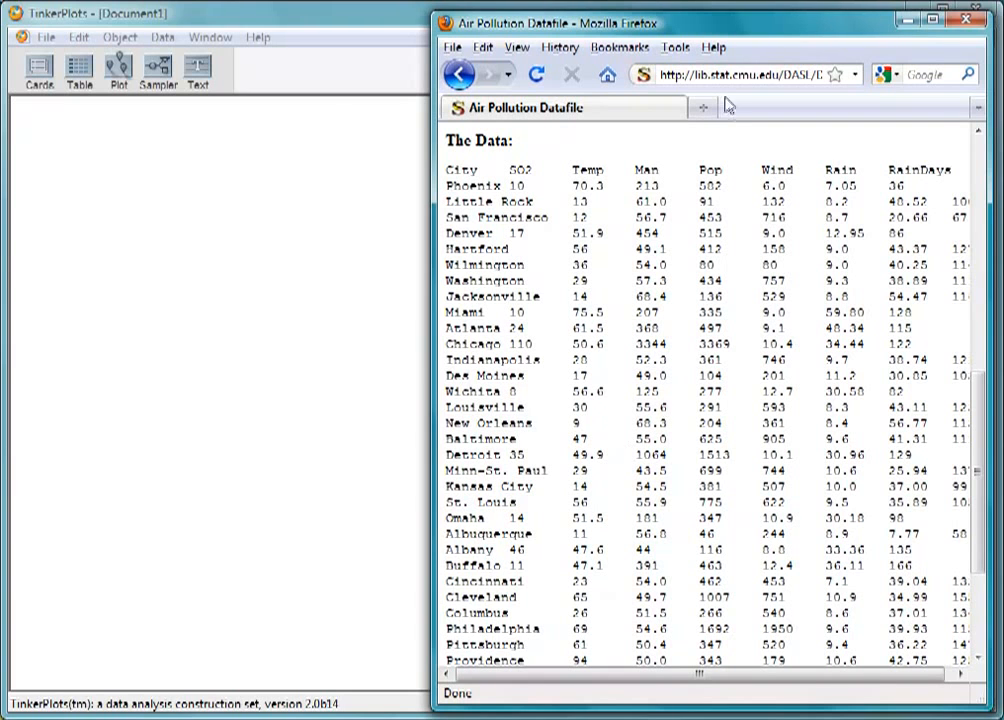
Step: Import the Air Pollution data into the blank TinkerPlots document using the page's web address, and reposition and enlarge the resulting data cards
left_click(705, 75)
left_click_drag(705, 75, 172, 240)
left_click_drag(273, 219, 155, 148)
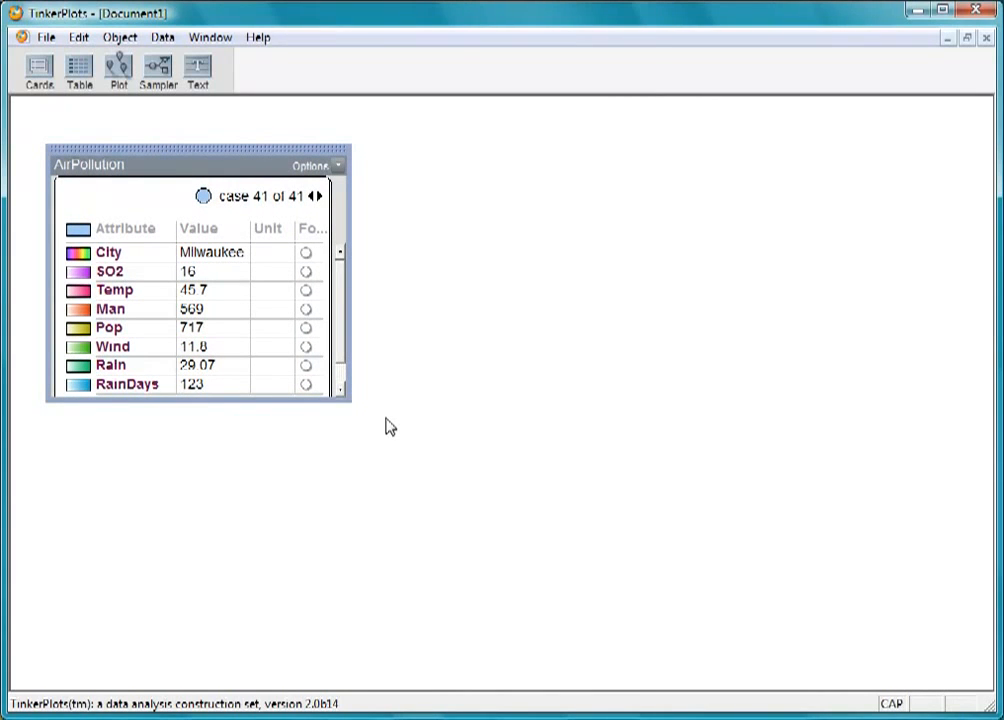
left_click_drag(346, 393, 360, 458)
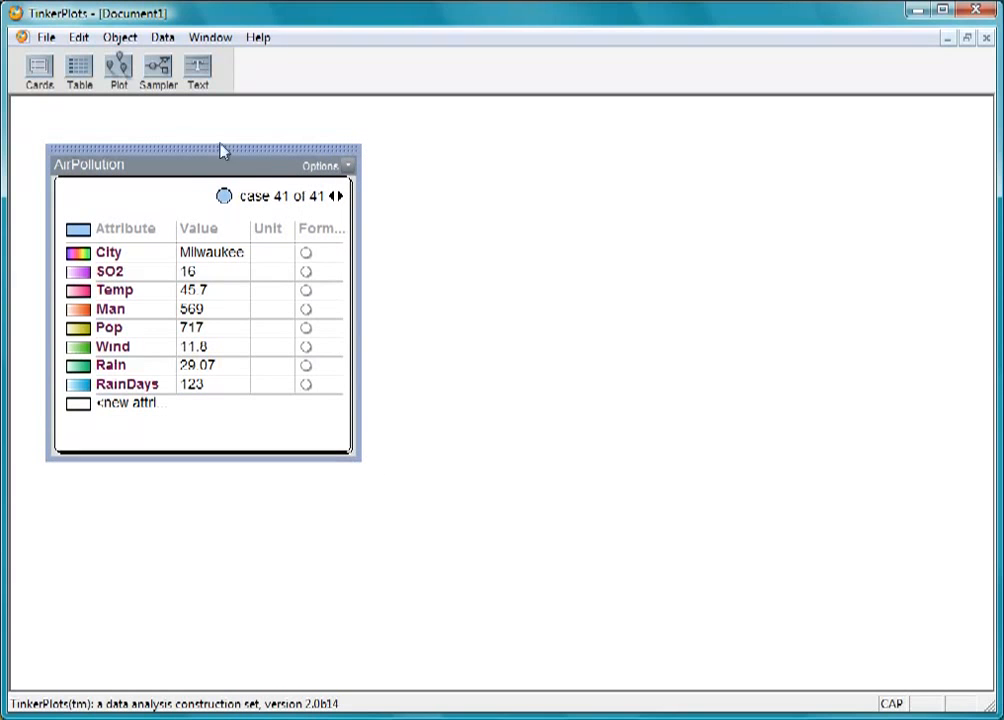
Step: Place a case table beside the AirPollution cards and enlarge it, showing the table from its first case and the City attribute
left_click_drag(78, 68, 404, 148)
left_click_drag(706, 388, 991, 628)
left_click_drag(983, 548, 986, 260)
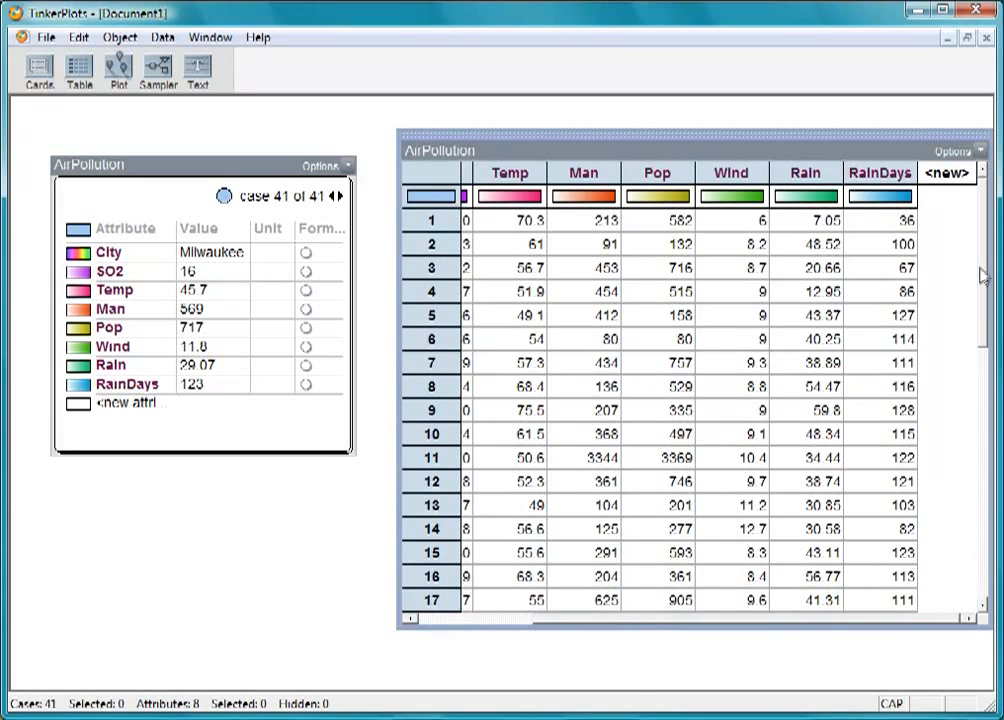
left_click_drag(896, 619, 760, 620)
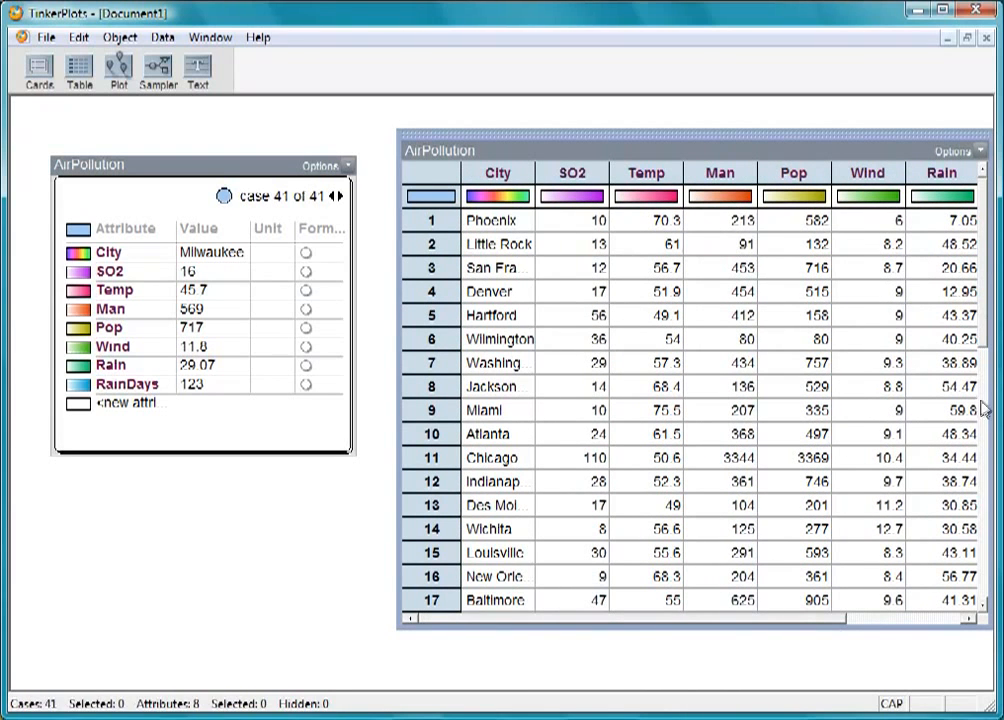